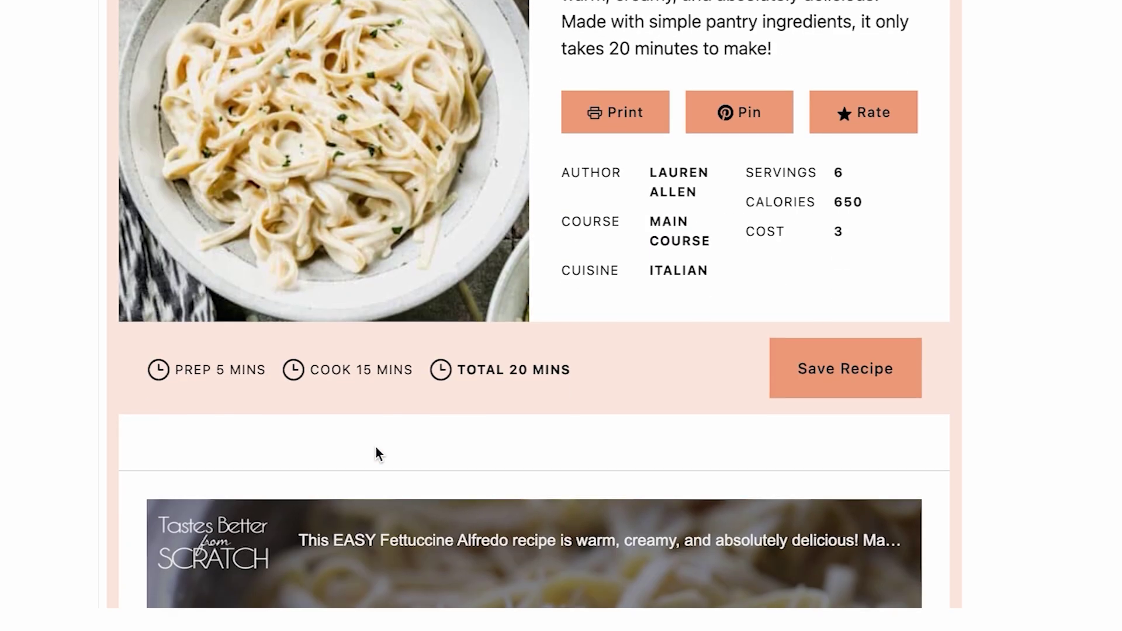
Step: Save the Fettuccine Alfredo recipe and go to the Recipe Collections page
{"action": "left_click", "coordinate": [846, 302]}
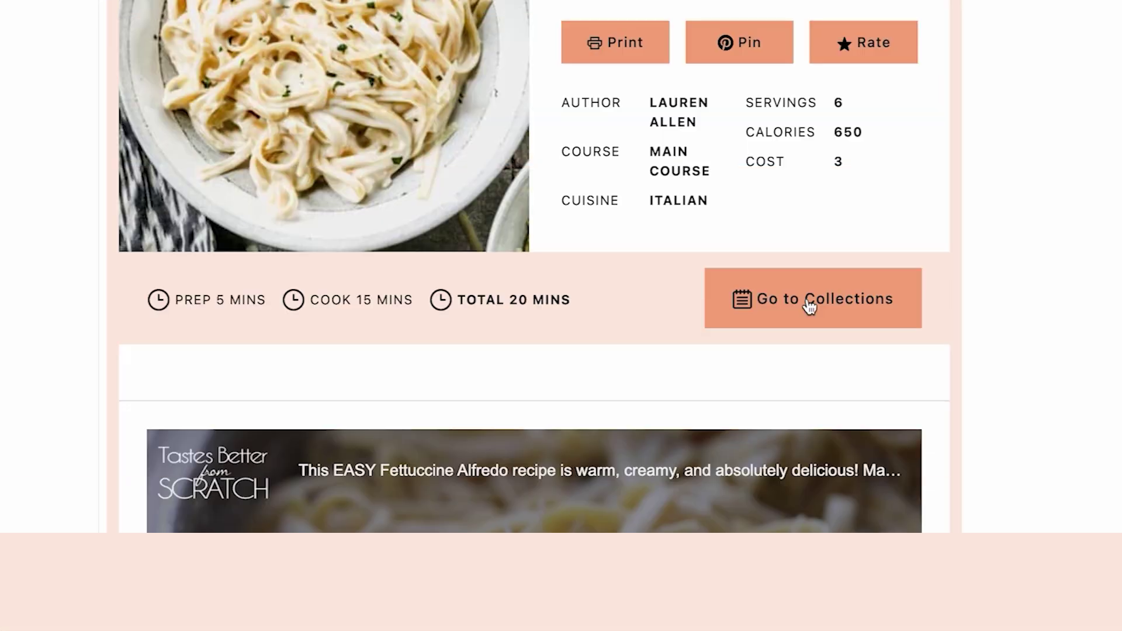
{"action": "scroll", "coordinate": [806, 304], "scroll_direction": "up", "scroll_amount": 20}
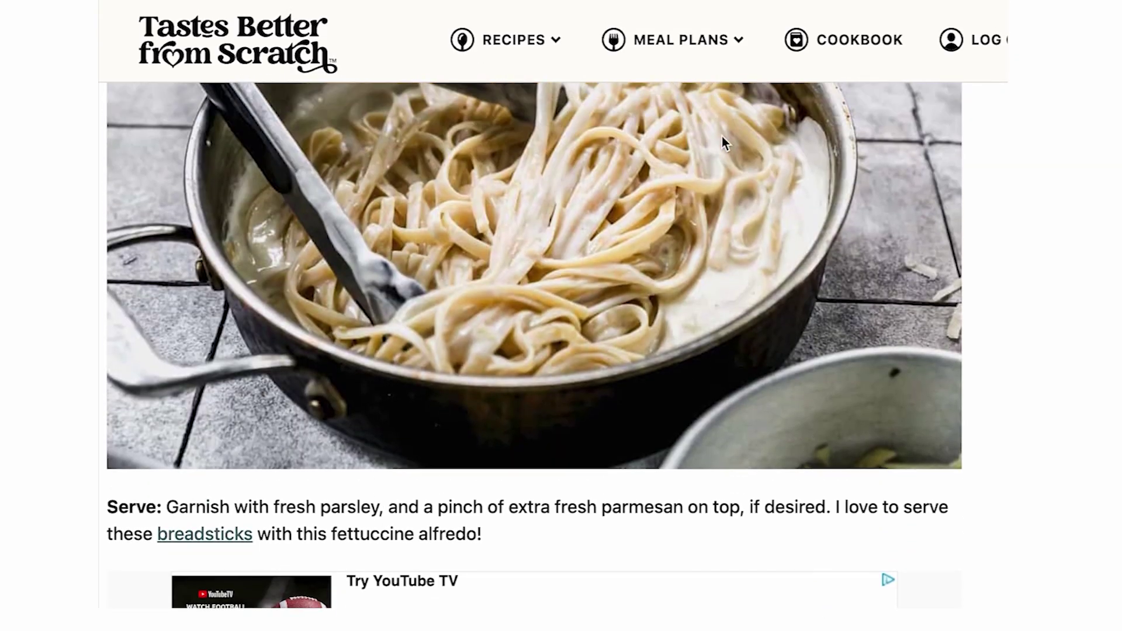
{"action": "mouse_move", "coordinate": [701, 65]}
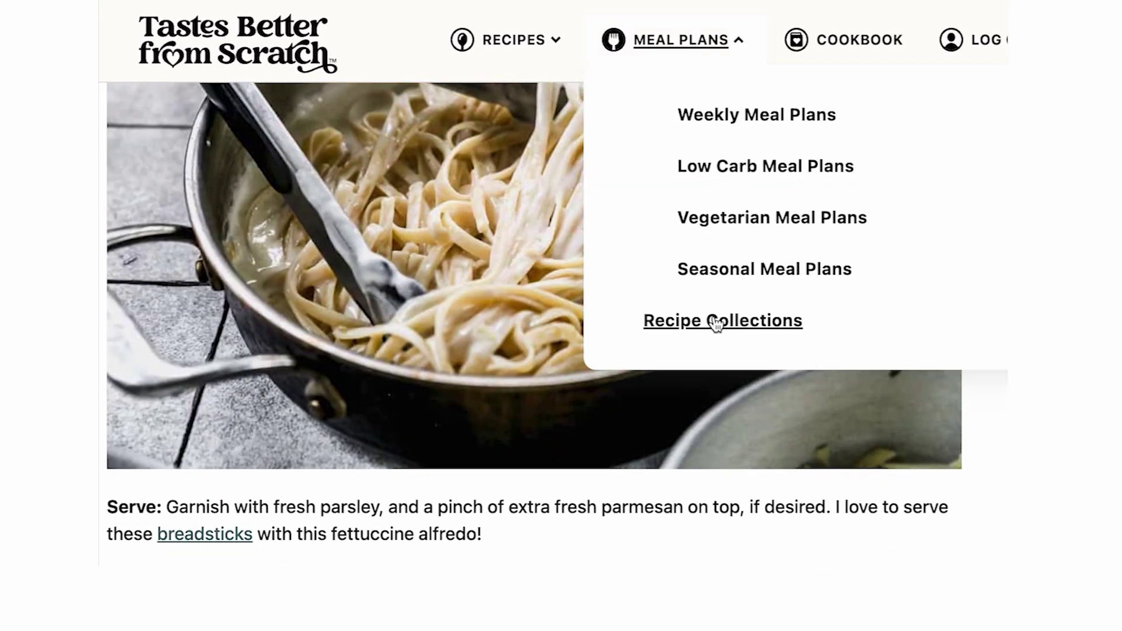
{"action": "left_click", "coordinate": [735, 321]}
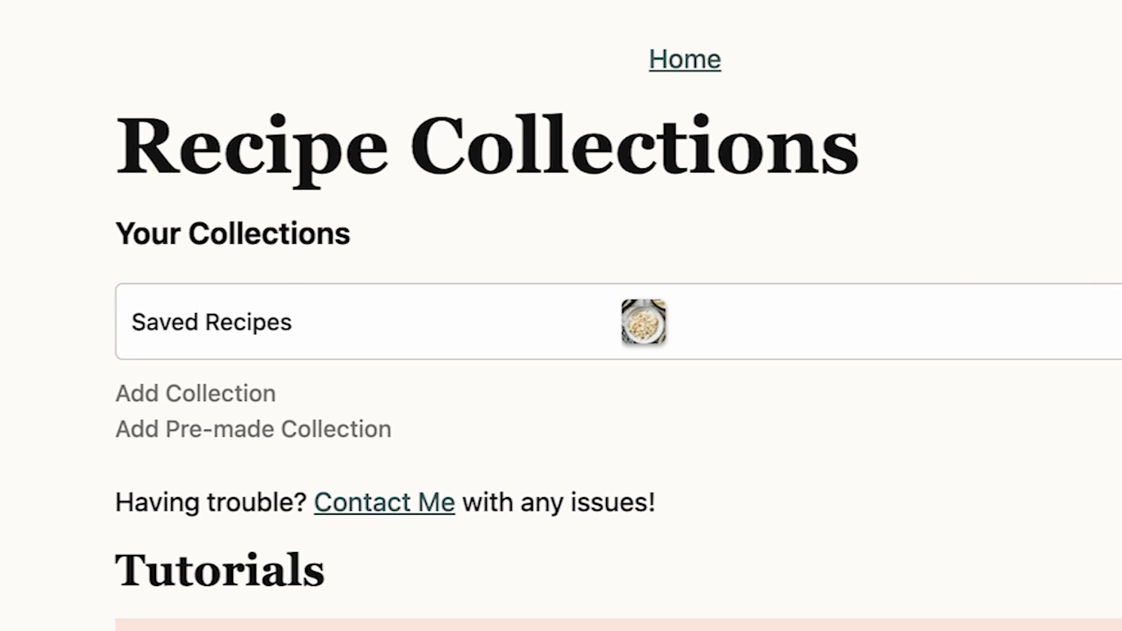
Step: Rename the Saved Recipes collection as "30 minute meals"
{"action": "left_click", "coordinate": [893, 319]}
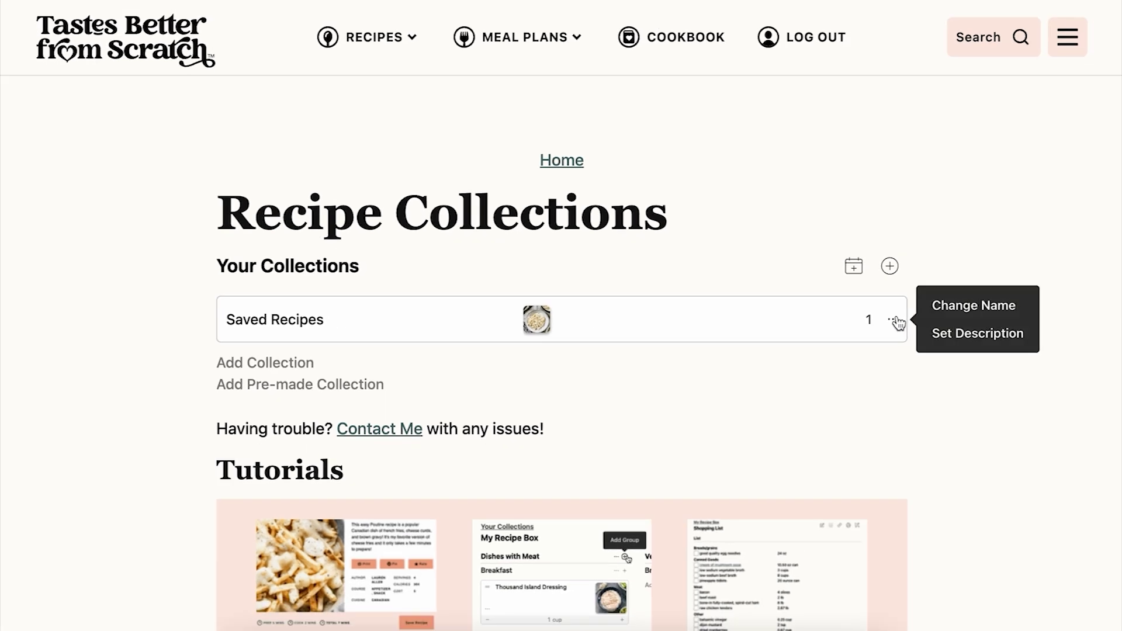
{"action": "left_click", "coordinate": [958, 308]}
{"action": "left_click_drag", "start_coordinate": [364, 317], "coordinate": [210, 324]}
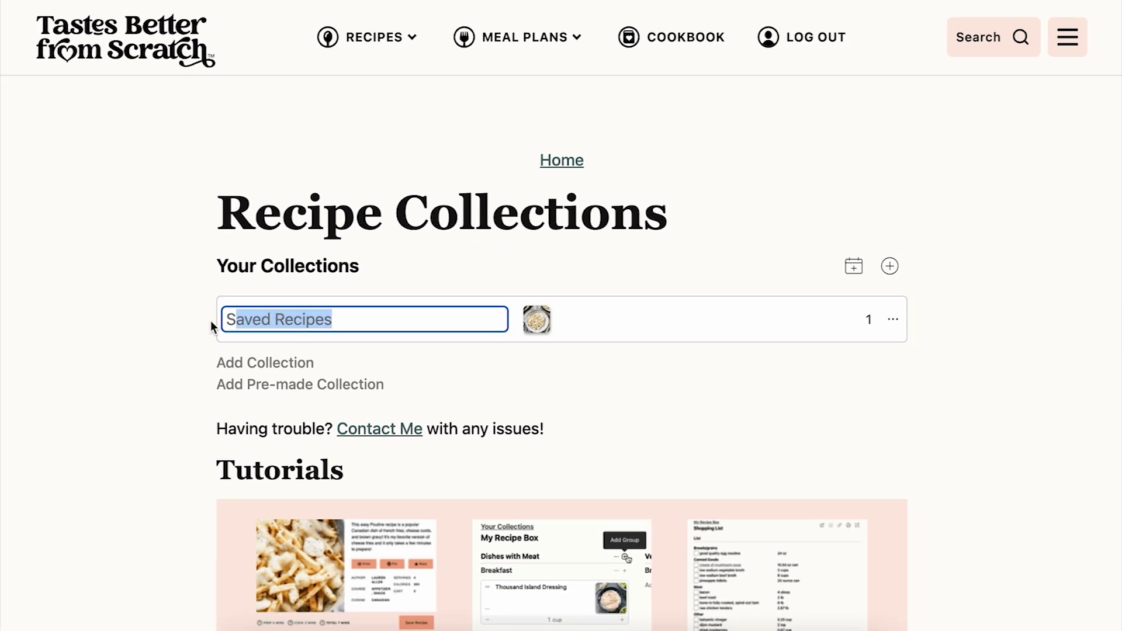
{"action": "type", "text": "30 minute mea"}
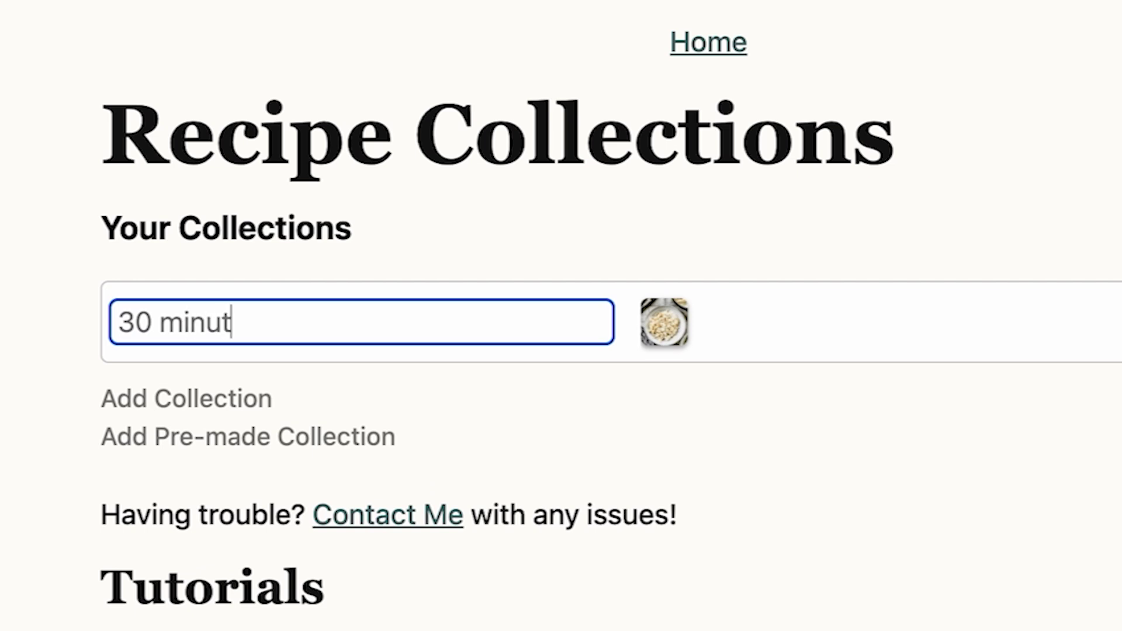
{"action": "type", "text": "ls"}
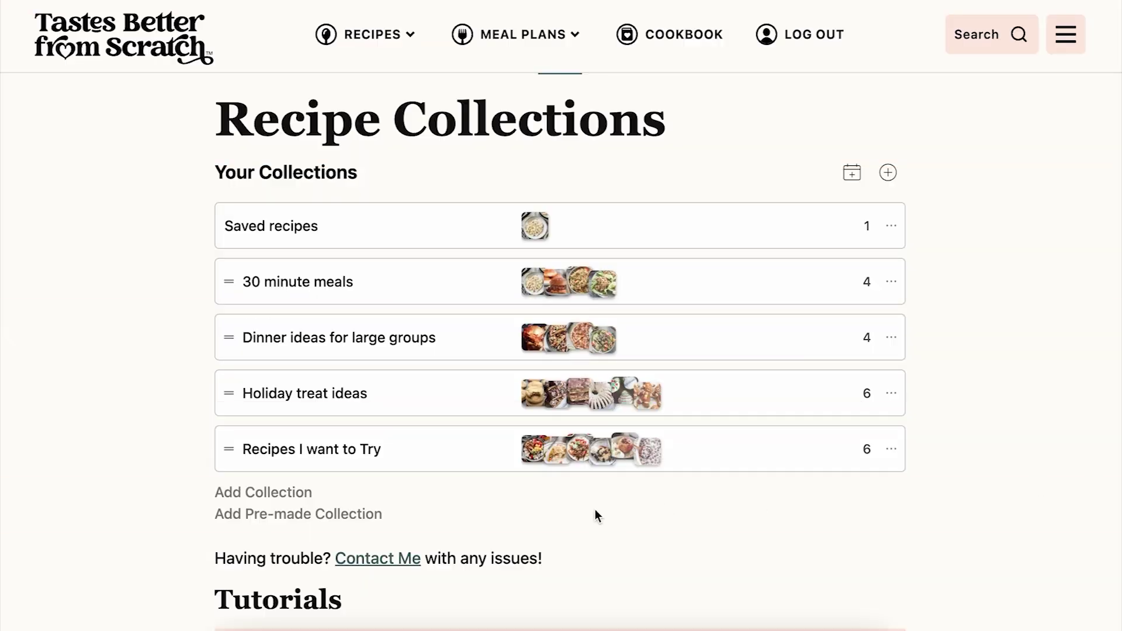
Step: Add a new Weekly Meal Plan collection to the recipe collections and open it
{"action": "left_click", "coordinate": [272, 498]}
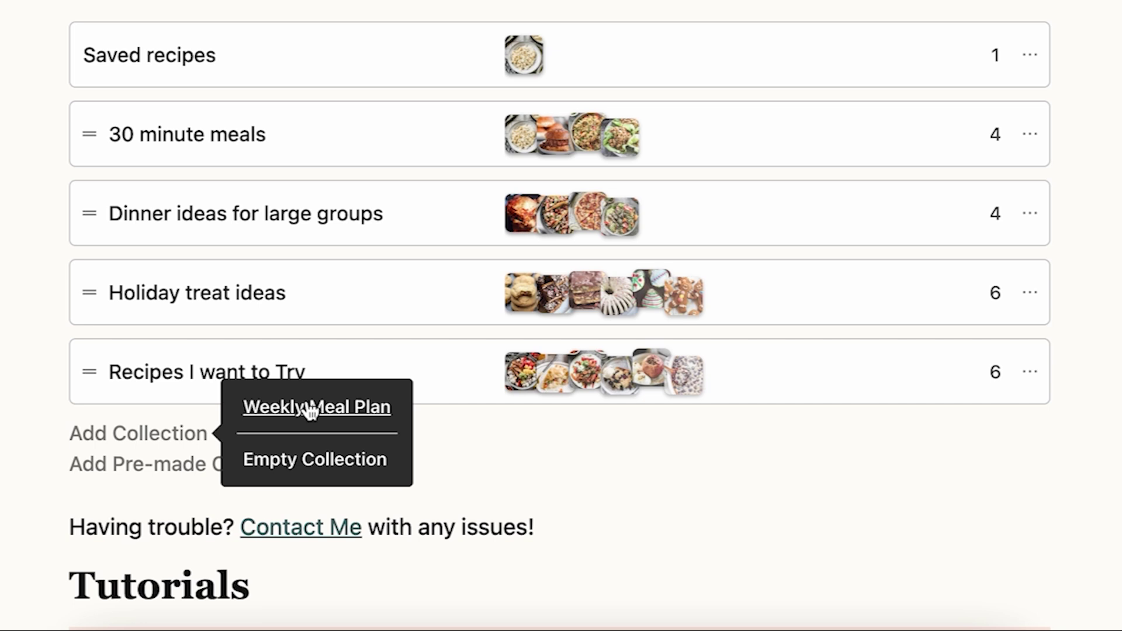
{"action": "left_click", "coordinate": [310, 407]}
{"action": "key", "text": "Return"}
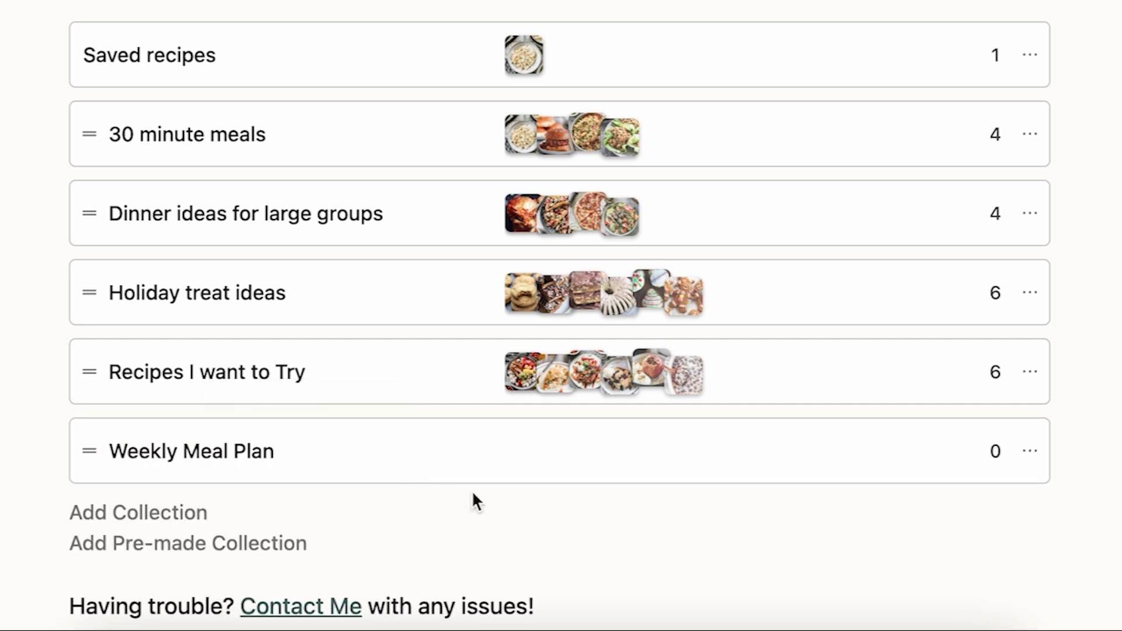
{"action": "left_click", "coordinate": [509, 463]}
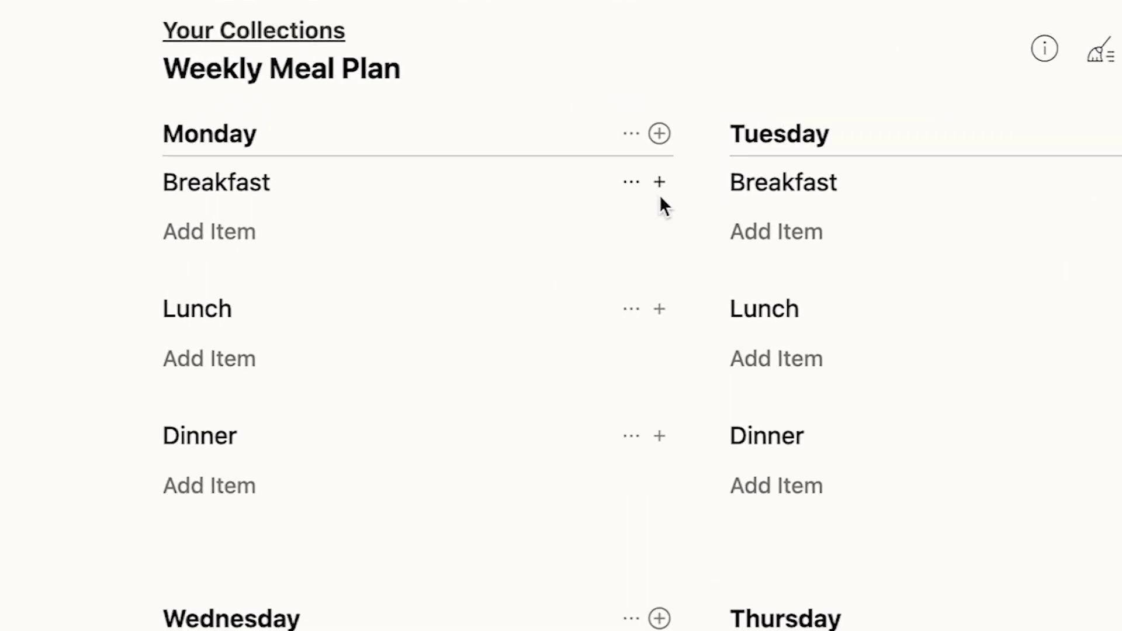
Step: Search all recipes for "breakfast" and add Healthy Breakfast Smoothie to Monday's breakfast
{"action": "left_click", "coordinate": [659, 184]}
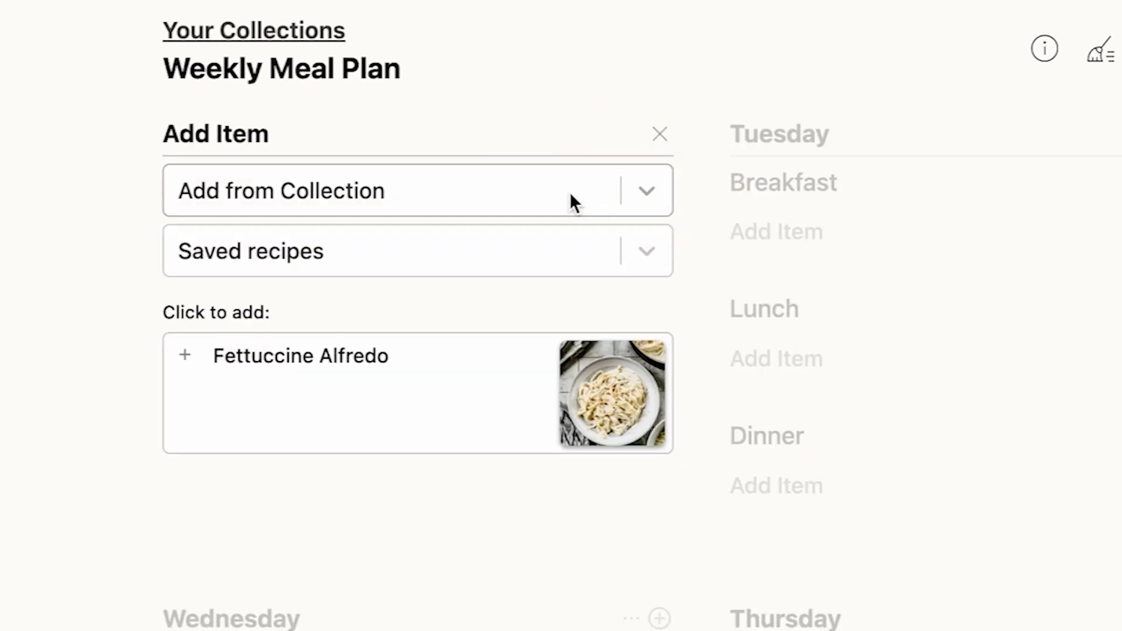
{"action": "left_click", "coordinate": [645, 260]}
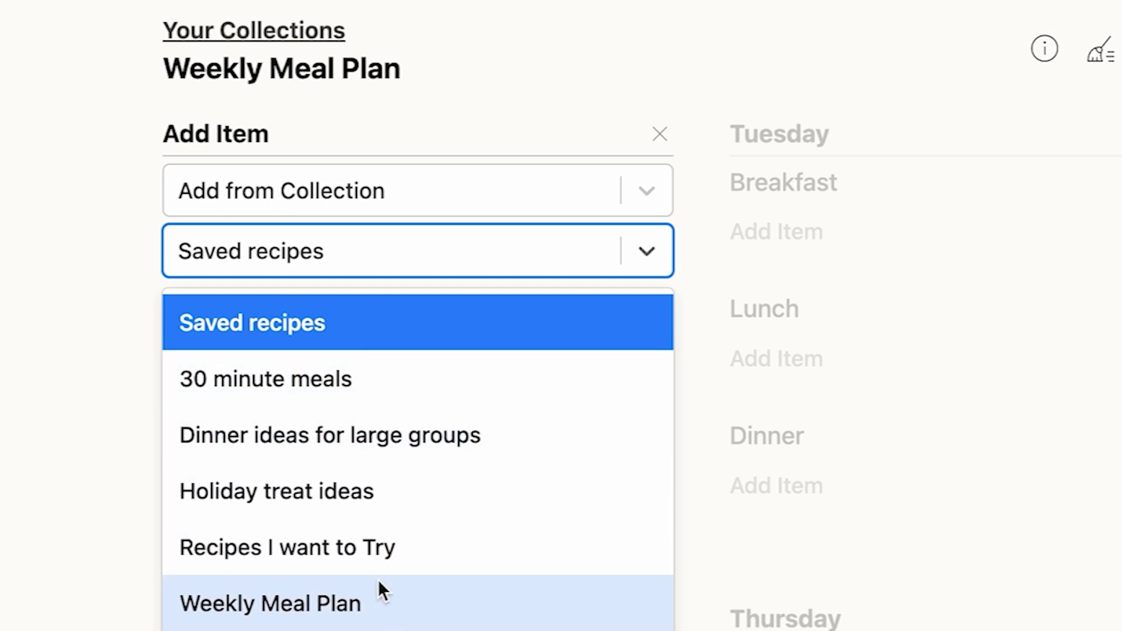
{"action": "left_click", "coordinate": [644, 190]}
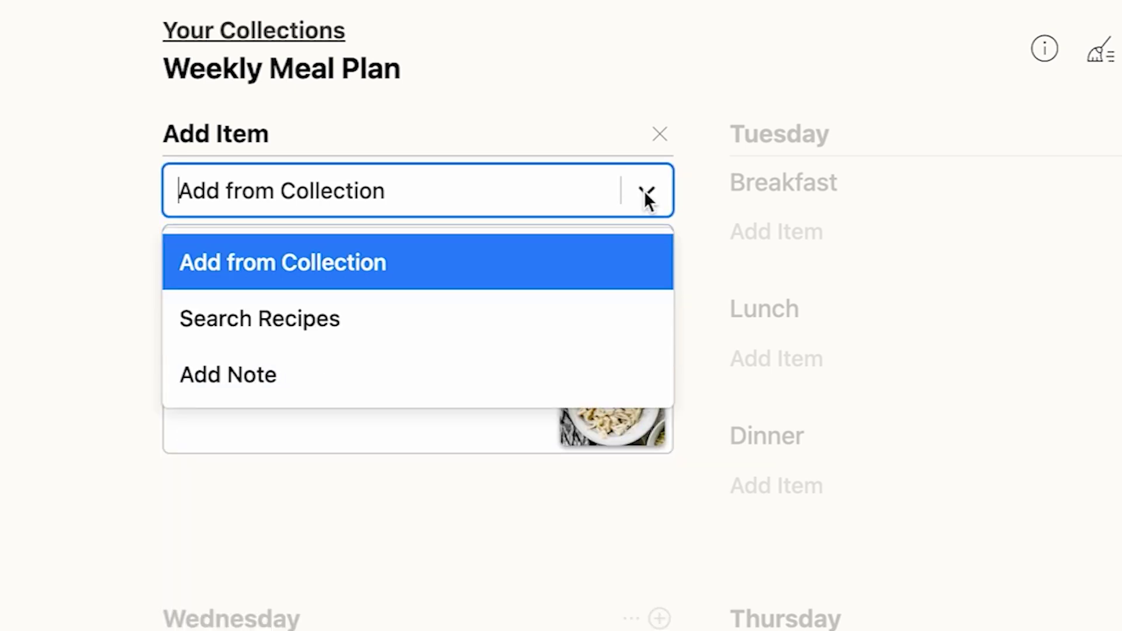
{"action": "left_click", "coordinate": [453, 331]}
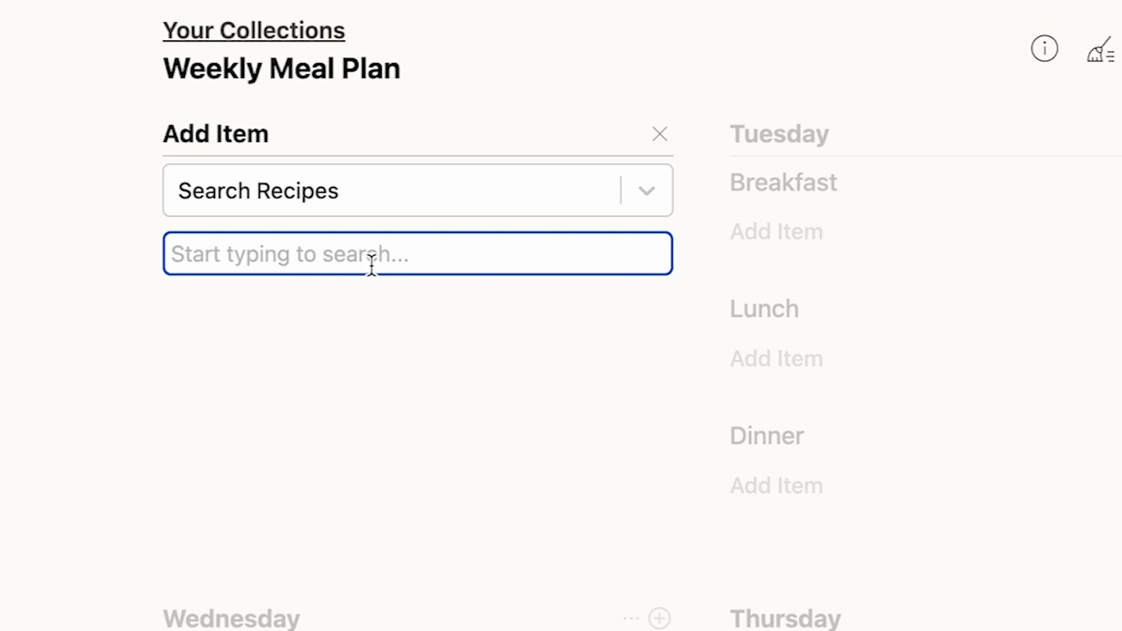
{"action": "type", "text": "breakfast"}
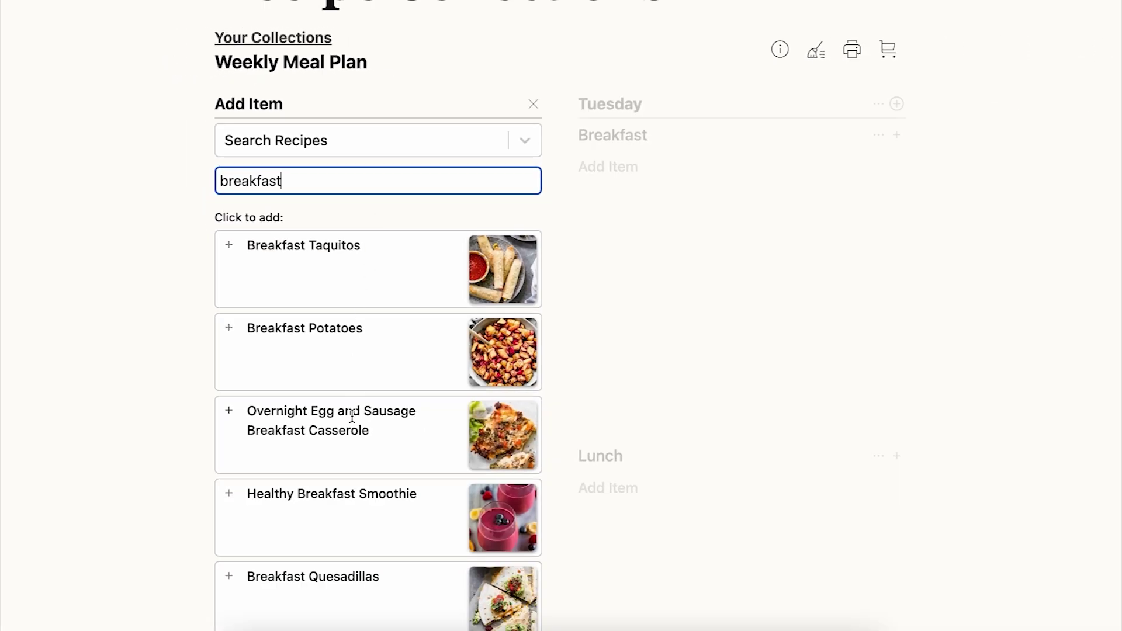
{"action": "scroll", "coordinate": [352, 416], "scroll_direction": "down", "scroll_amount": 5}
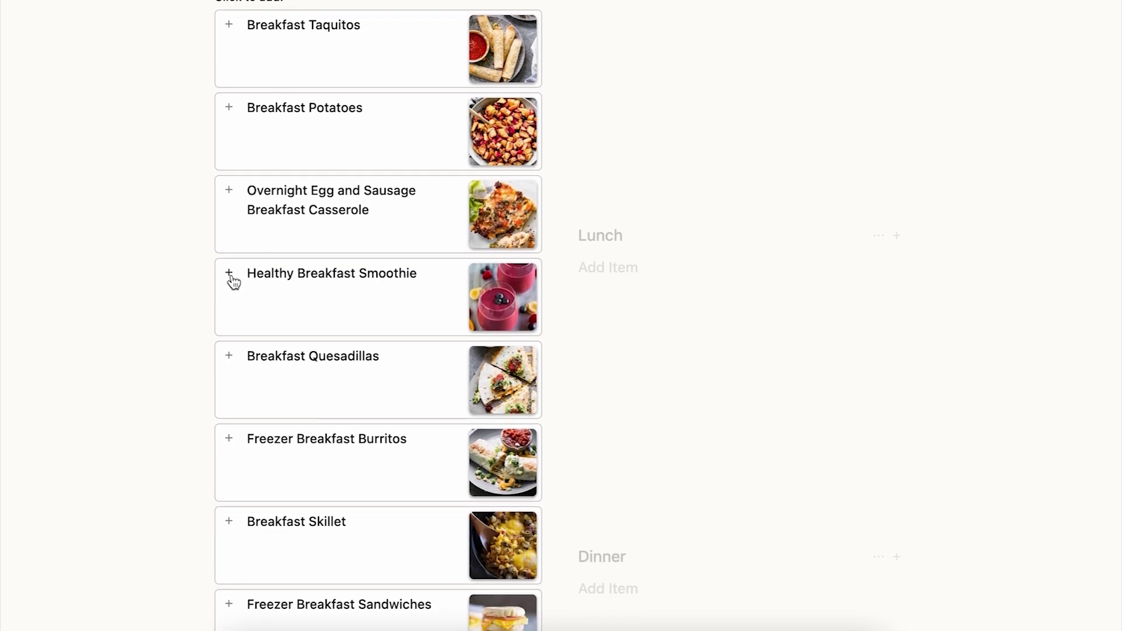
{"action": "left_click", "coordinate": [229, 275]}
Step: Search for "pad thai" and add the Pad Thai recipe to Monday's dinner
{"action": "scroll", "coordinate": [275, 175], "scroll_direction": "up", "scroll_amount": 3}
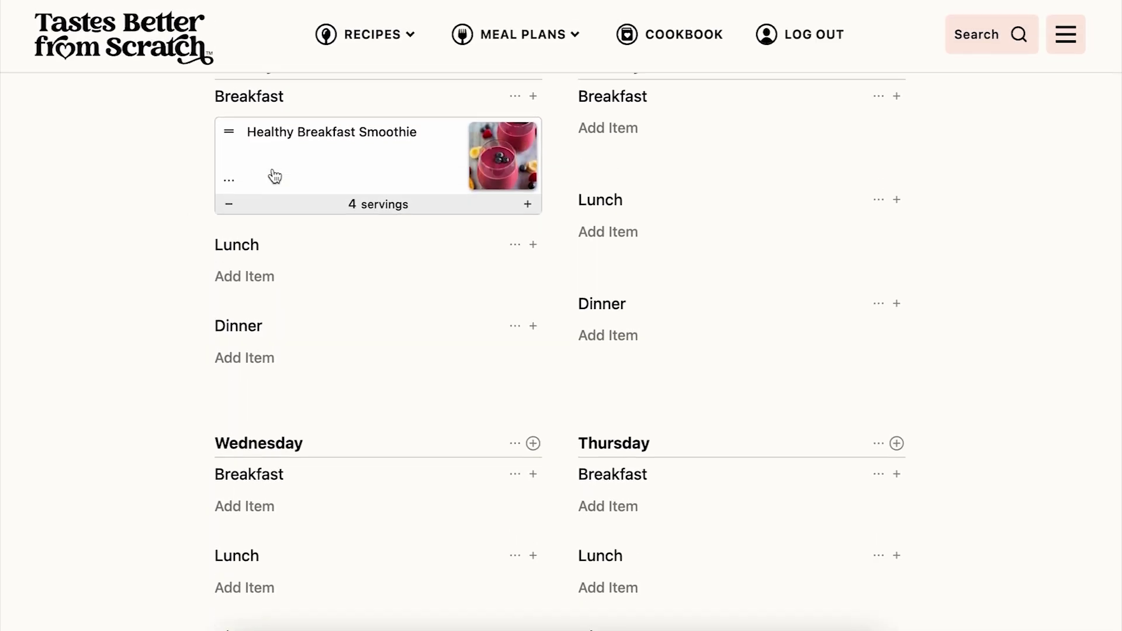
{"action": "left_click", "coordinate": [533, 326]}
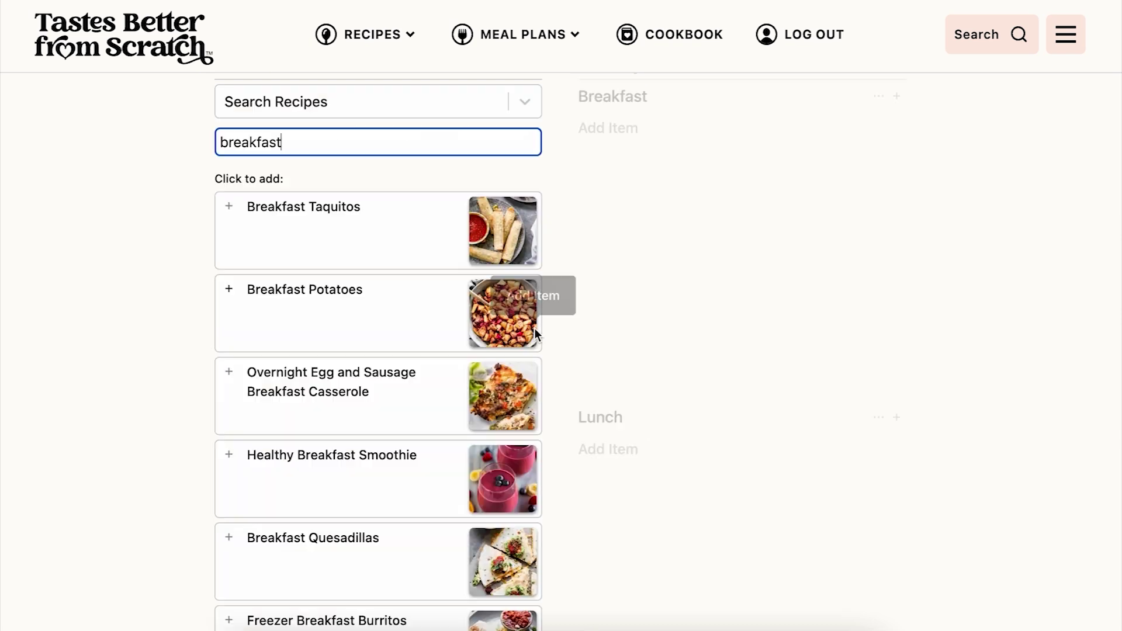
{"action": "double_click", "coordinate": [252, 142]}
{"action": "type", "text": "pad"}
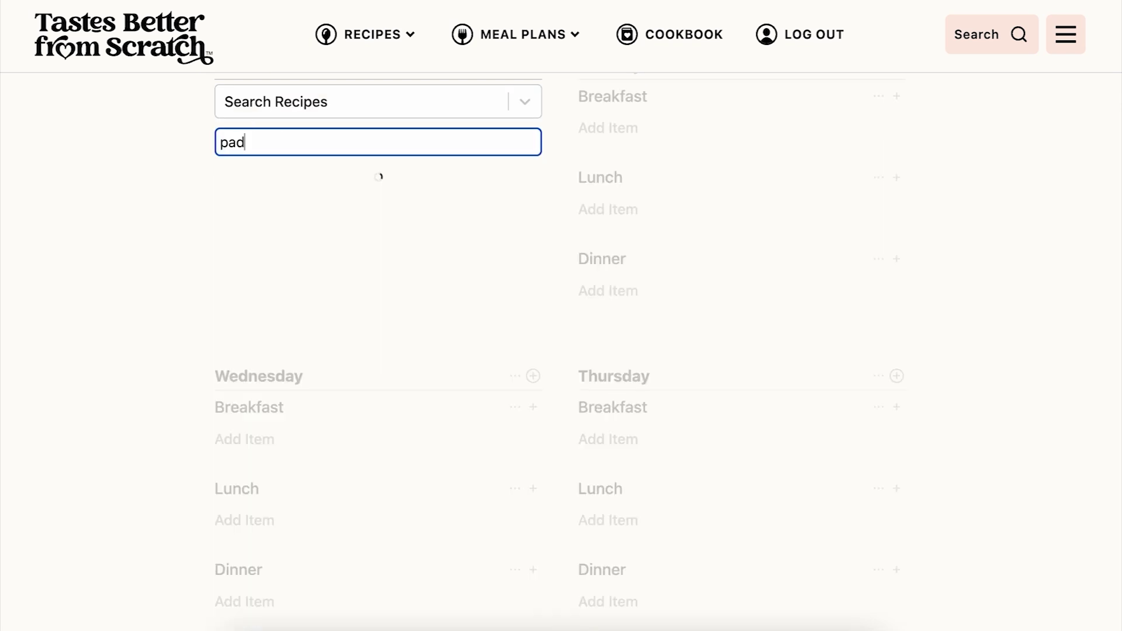
{"action": "type", "text": " thai"}
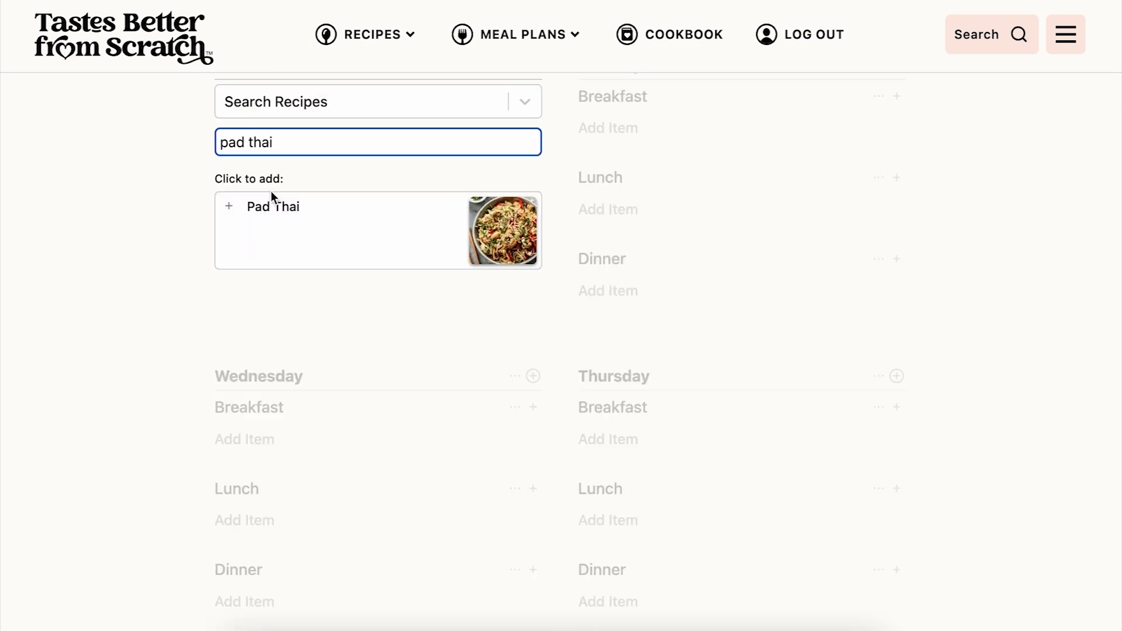
{"action": "left_click", "coordinate": [228, 207]}
{"action": "scroll", "coordinate": [140, 353], "scroll_direction": "up", "scroll_amount": 2}
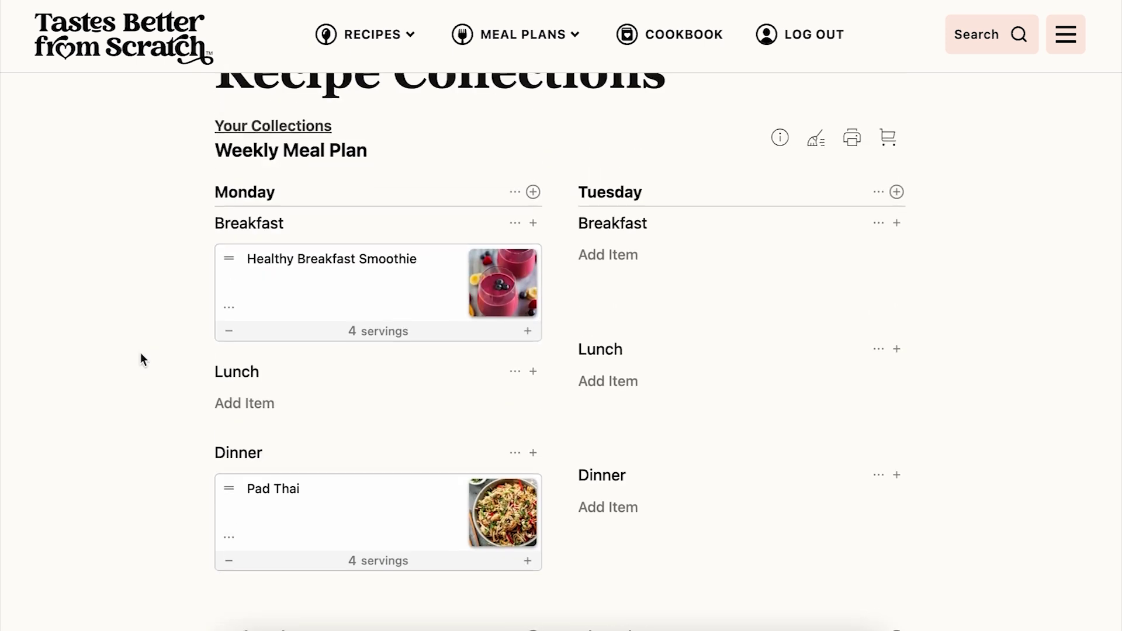
Step: Increase the Pad Thai item in Monday's dinner to 8 servings
{"action": "scroll", "coordinate": [140, 353], "scroll_direction": "down", "scroll_amount": 3}
{"action": "left_click", "coordinate": [229, 342]}
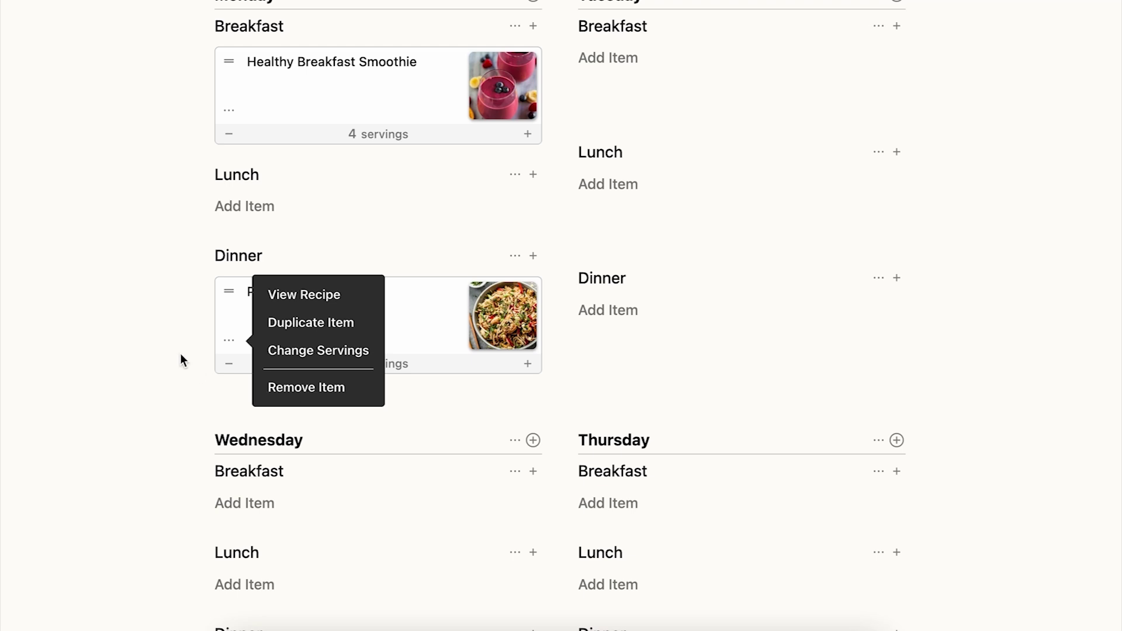
{"action": "left_click", "coordinate": [183, 363]}
{"action": "left_click", "coordinate": [527, 365]}
{"action": "left_click", "coordinate": [527, 365]}
{"action": "left_click", "coordinate": [528, 365]}
{"action": "left_click", "coordinate": [527, 365]}
{"action": "scroll", "coordinate": [704, 305], "scroll_direction": "down", "scroll_amount": 1}
{"action": "scroll", "coordinate": [703, 305], "scroll_direction": "up", "scroll_amount": 3}
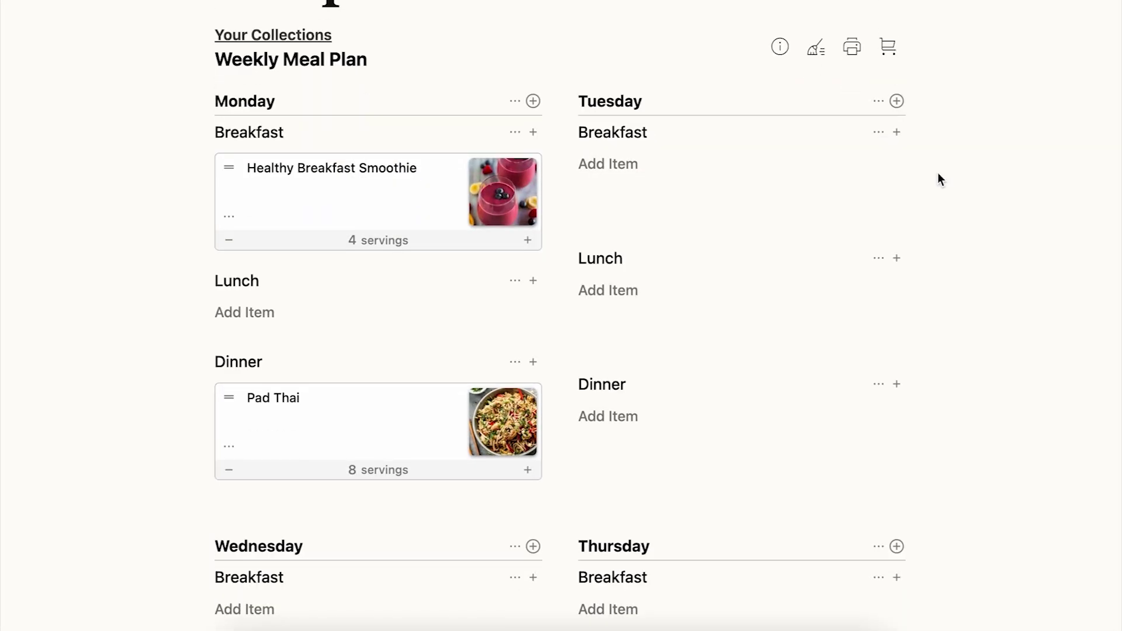
Step: Add the note "Purchase baguette" to Monday's dinner, with the color left at None
{"action": "left_click", "coordinate": [535, 366]}
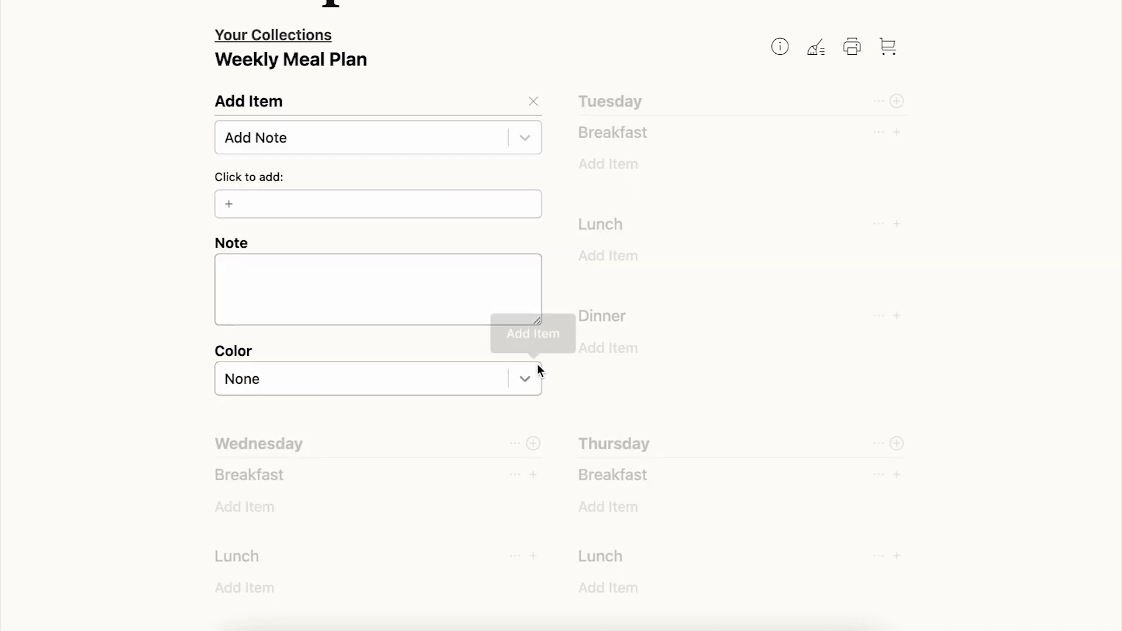
{"action": "key", "text": "Return"}
{"action": "left_click", "coordinate": [281, 282]}
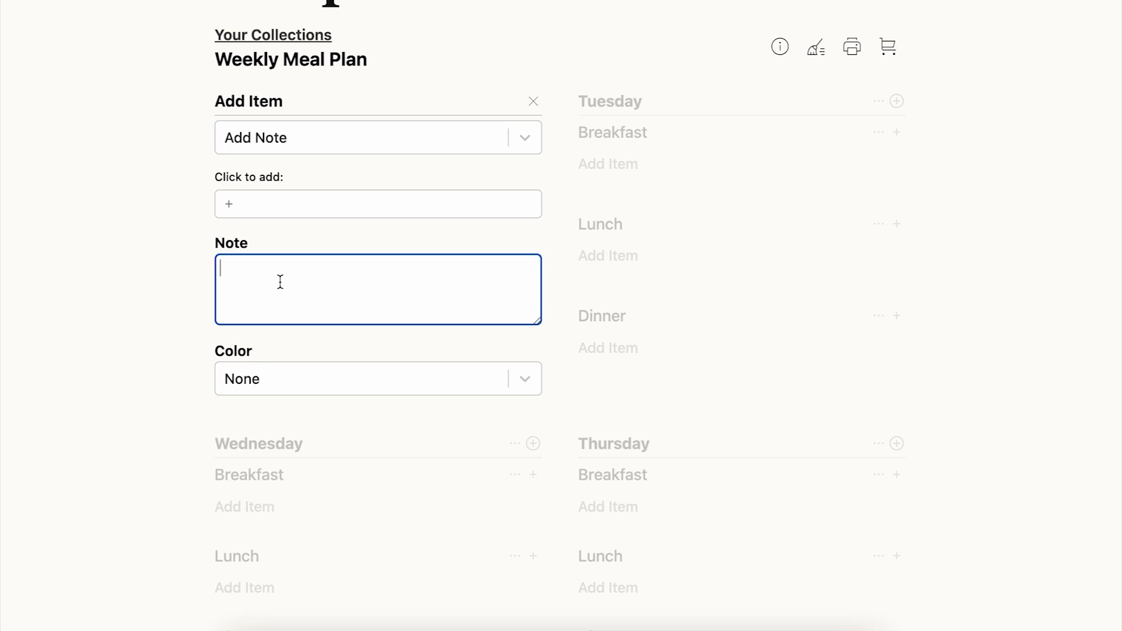
{"action": "type", "text": "Purchase baguette"}
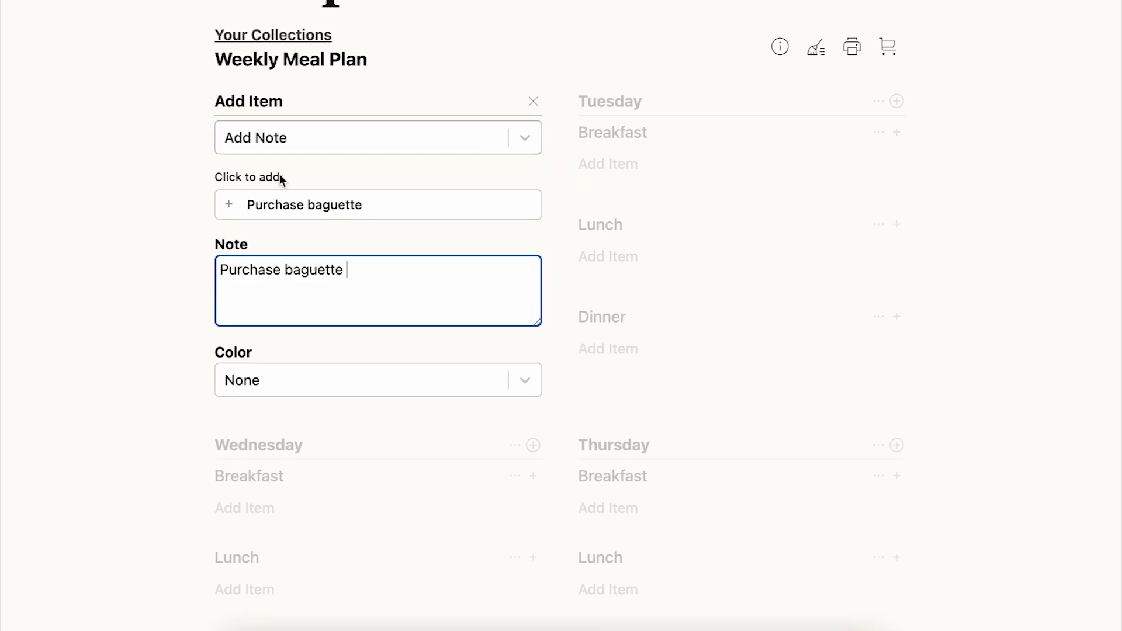
{"action": "left_click", "coordinate": [228, 206]}
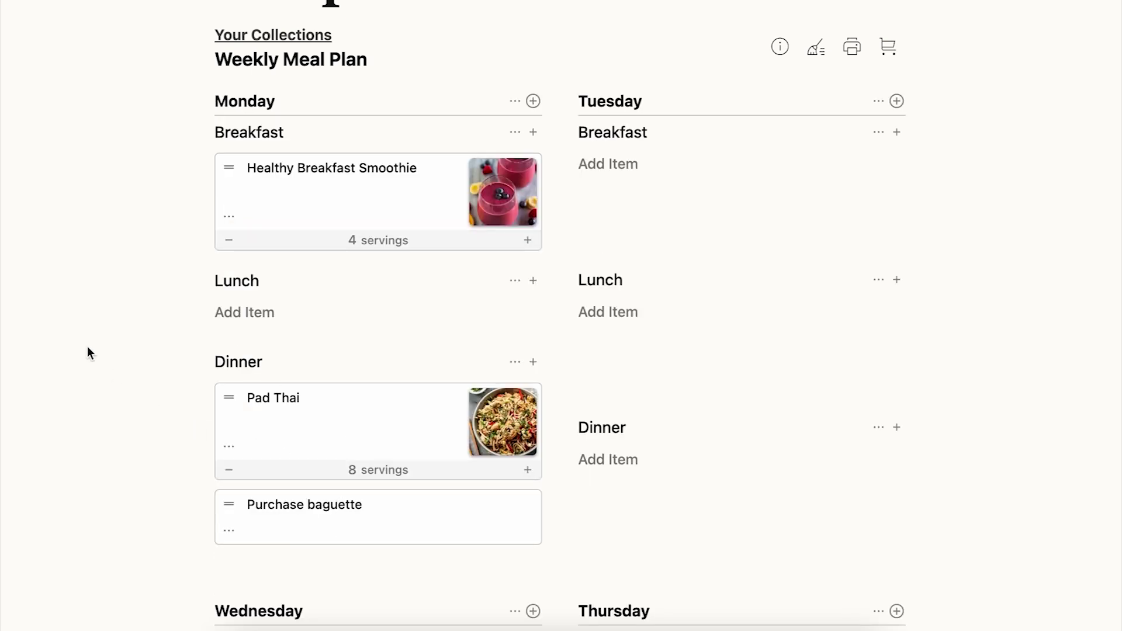
Step: Open the weekly meal plan's shopping list options and review the recipes selected for each day
{"action": "scroll", "coordinate": [86, 346], "scroll_direction": "up", "scroll_amount": 3}
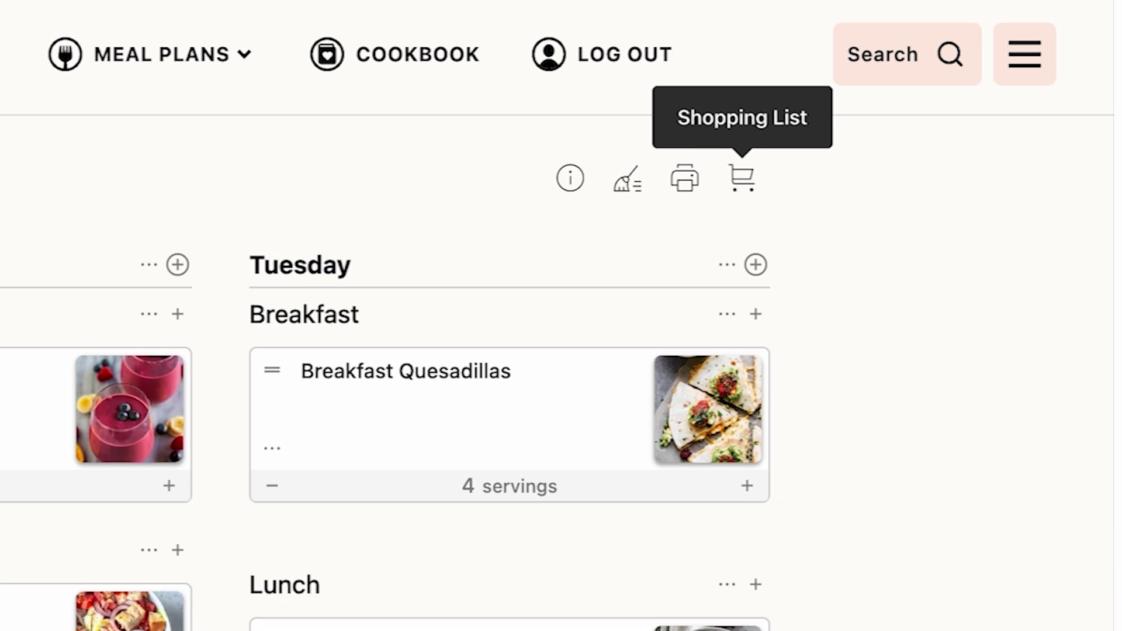
{"action": "left_click", "coordinate": [742, 183]}
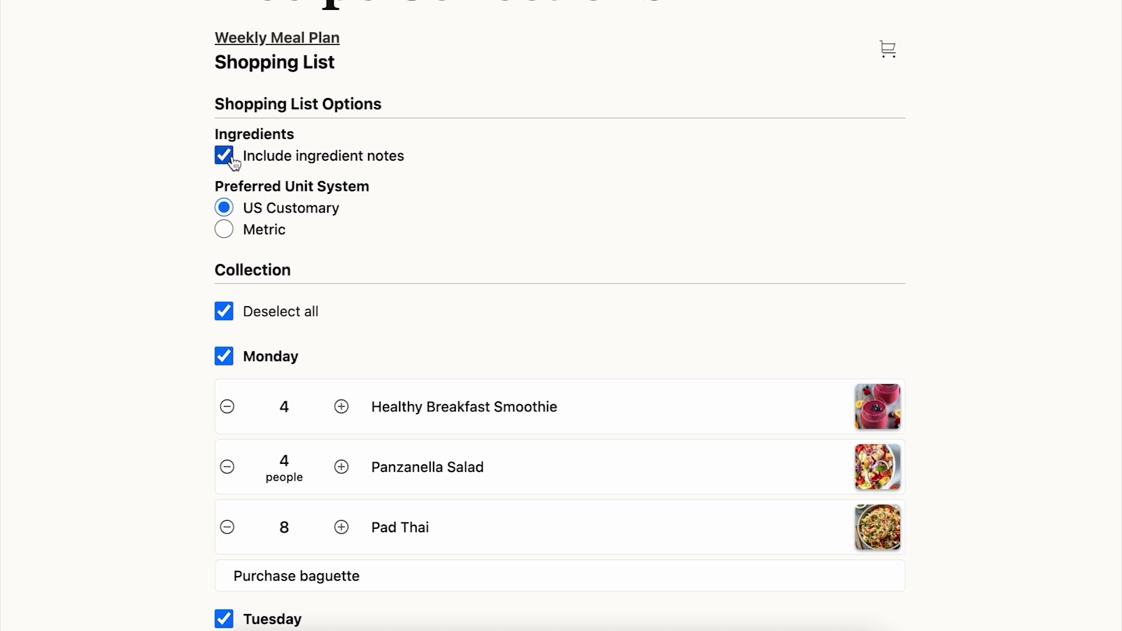
{"action": "scroll", "coordinate": [122, 323], "scroll_direction": "down", "scroll_amount": 5}
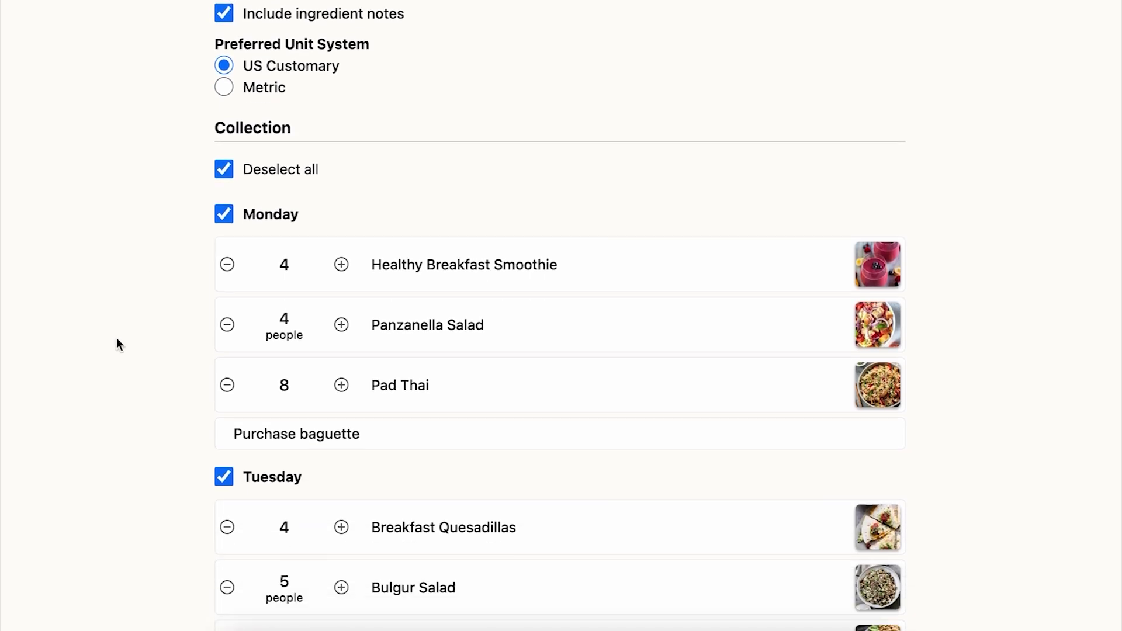
{"action": "scroll", "coordinate": [183, 419], "scroll_direction": "down", "scroll_amount": 15}
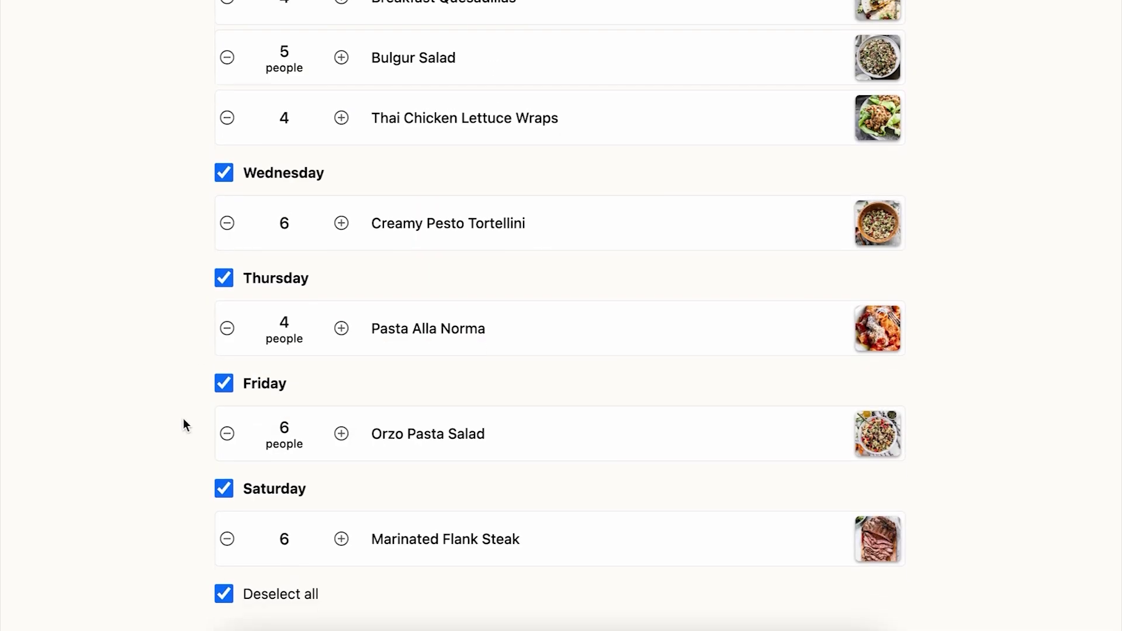
{"action": "scroll", "coordinate": [183, 419], "scroll_direction": "up", "scroll_amount": 5}
{"action": "scroll", "coordinate": [184, 421], "scroll_direction": "up", "scroll_amount": 9}
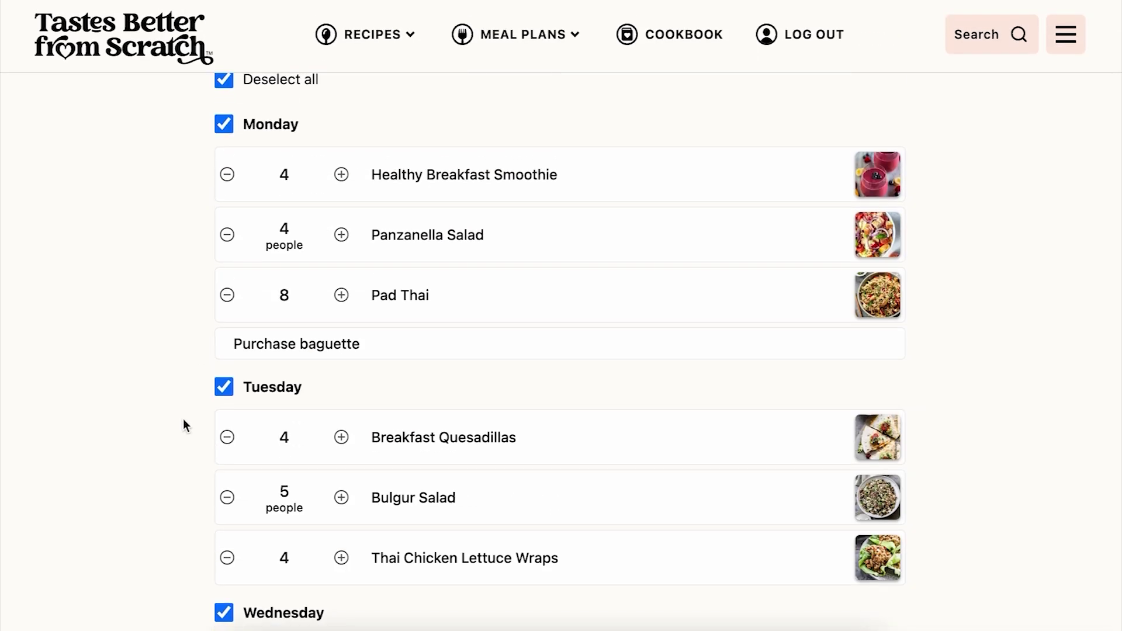
{"action": "scroll", "coordinate": [185, 420], "scroll_direction": "up", "scroll_amount": 1}
Step: Exclude Tuesday's recipes from the shopping list selection and include them again
{"action": "left_click", "coordinate": [226, 419]}
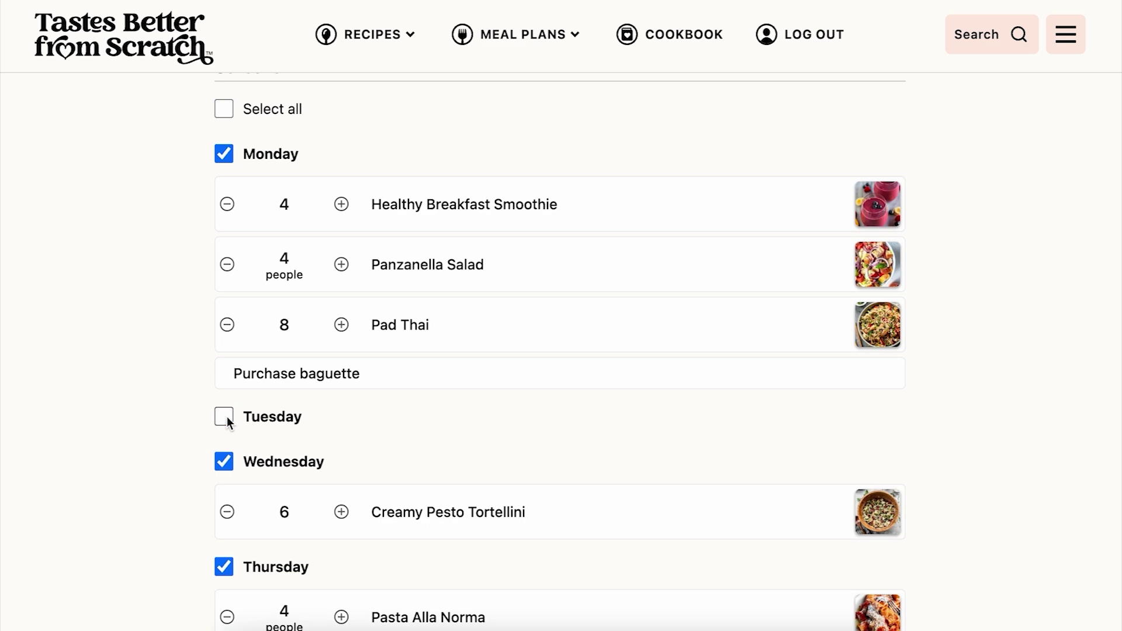
{"action": "left_click", "coordinate": [225, 419]}
{"action": "scroll", "coordinate": [225, 419], "scroll_direction": "down", "scroll_amount": 5}
{"action": "scroll", "coordinate": [793, 386], "scroll_direction": "up", "scroll_amount": 15}
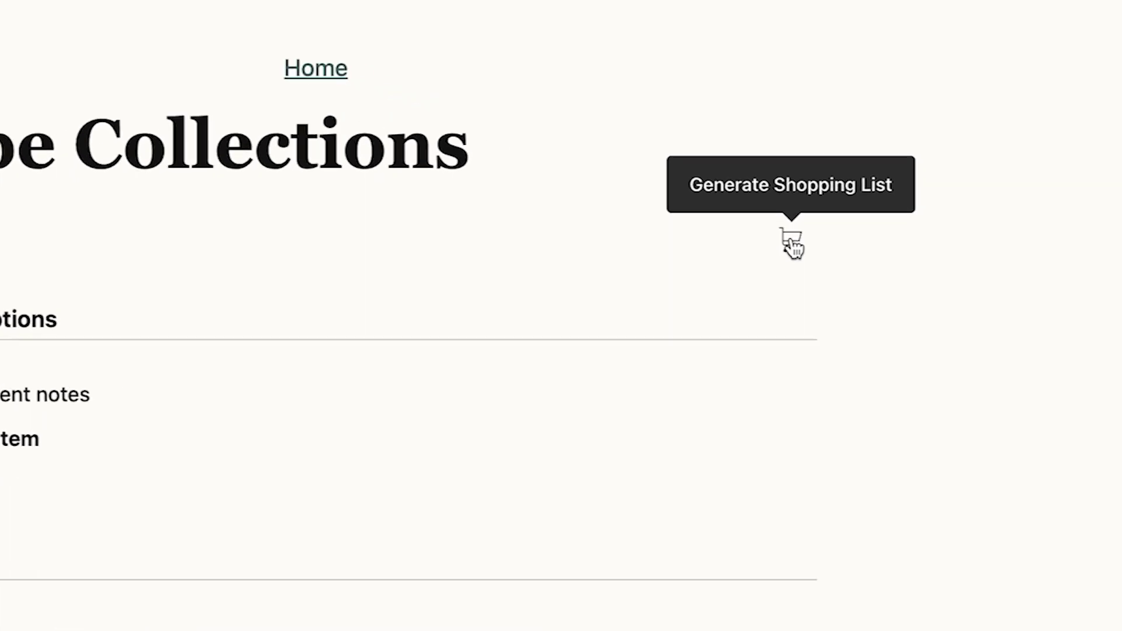
Step: Generate the shopping list from the weekly meal plan and review its ingredients by category
{"action": "left_click", "coordinate": [792, 238]}
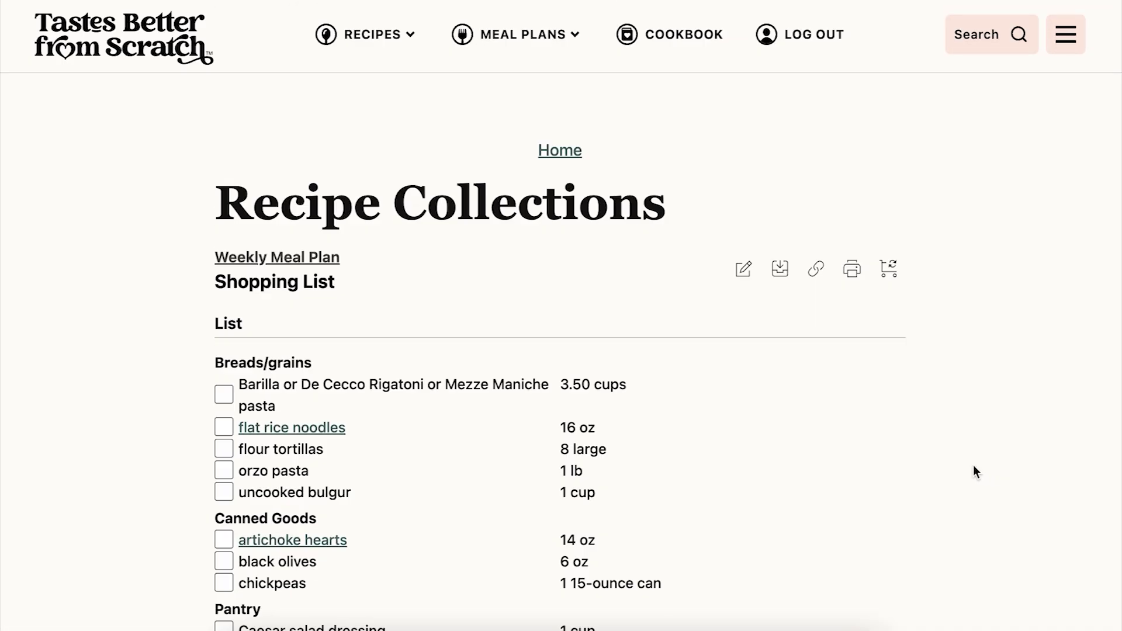
{"action": "scroll", "coordinate": [854, 422], "scroll_direction": "down", "scroll_amount": 10}
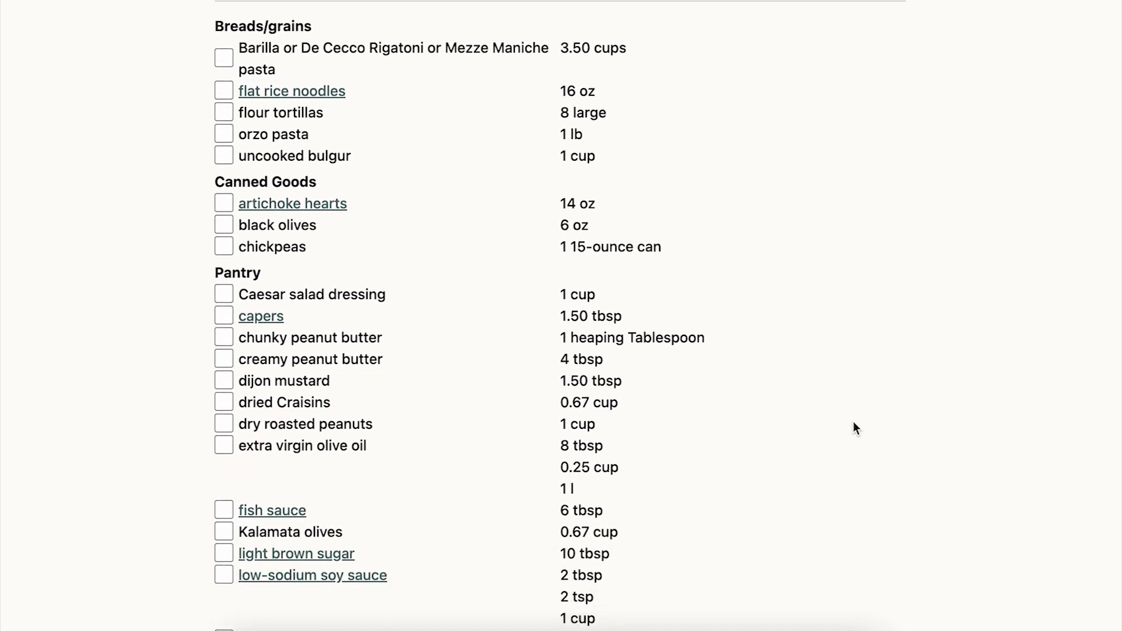
{"action": "scroll", "coordinate": [853, 423], "scroll_direction": "up", "scroll_amount": 8}
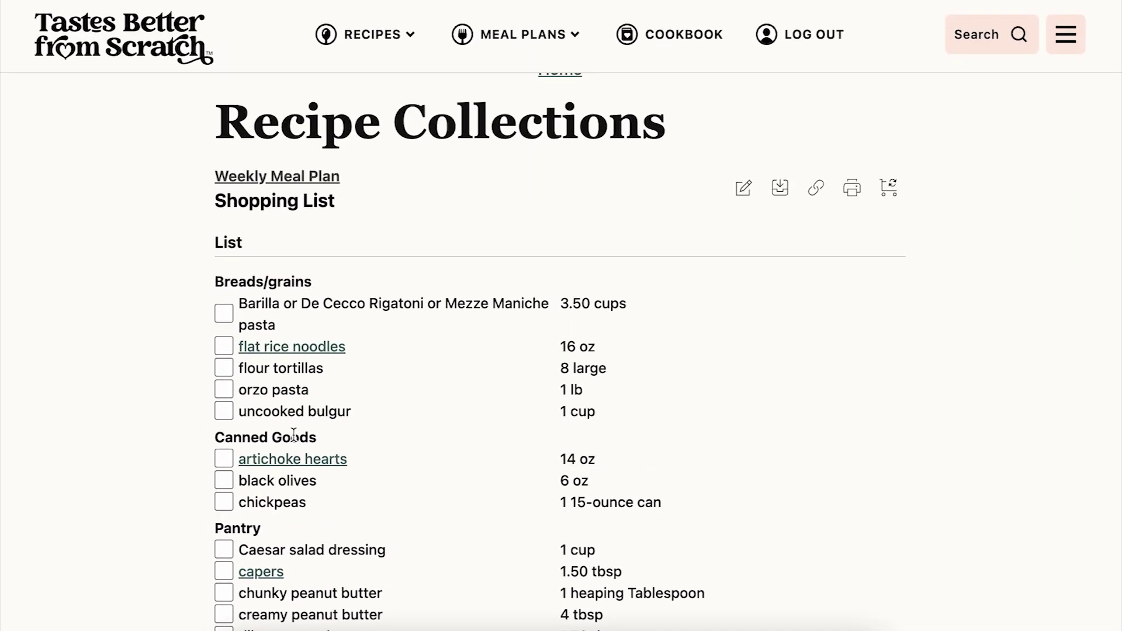
{"action": "scroll", "coordinate": [243, 527], "scroll_direction": "down", "scroll_amount": 8}
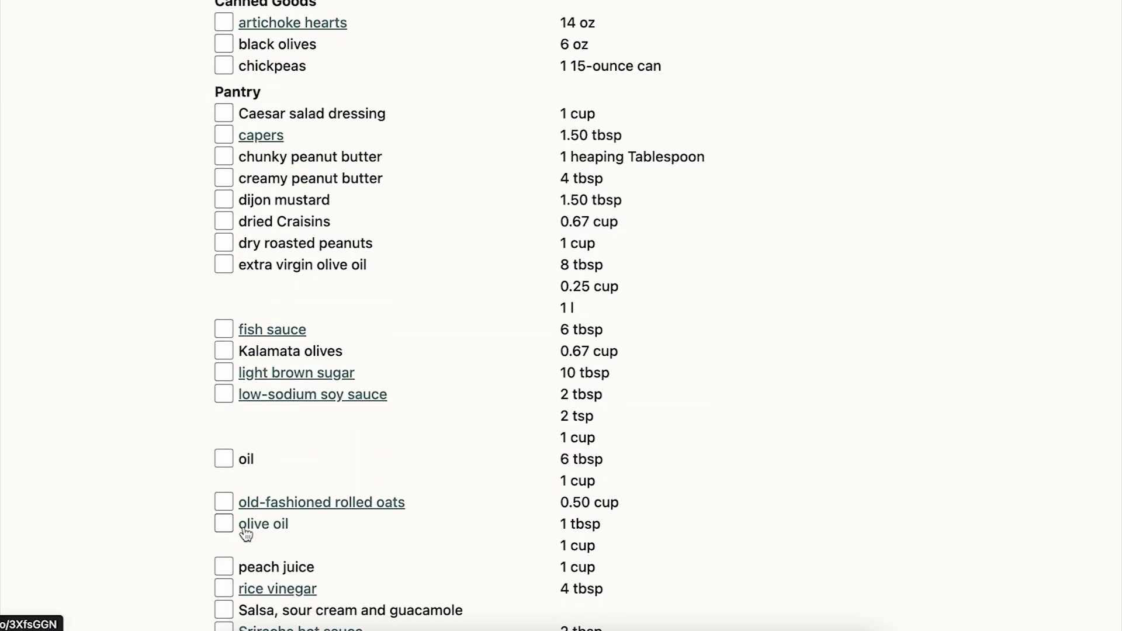
{"action": "scroll", "coordinate": [244, 532], "scroll_direction": "up", "scroll_amount": 5}
{"action": "scroll", "coordinate": [244, 531], "scroll_direction": "up", "scroll_amount": 4}
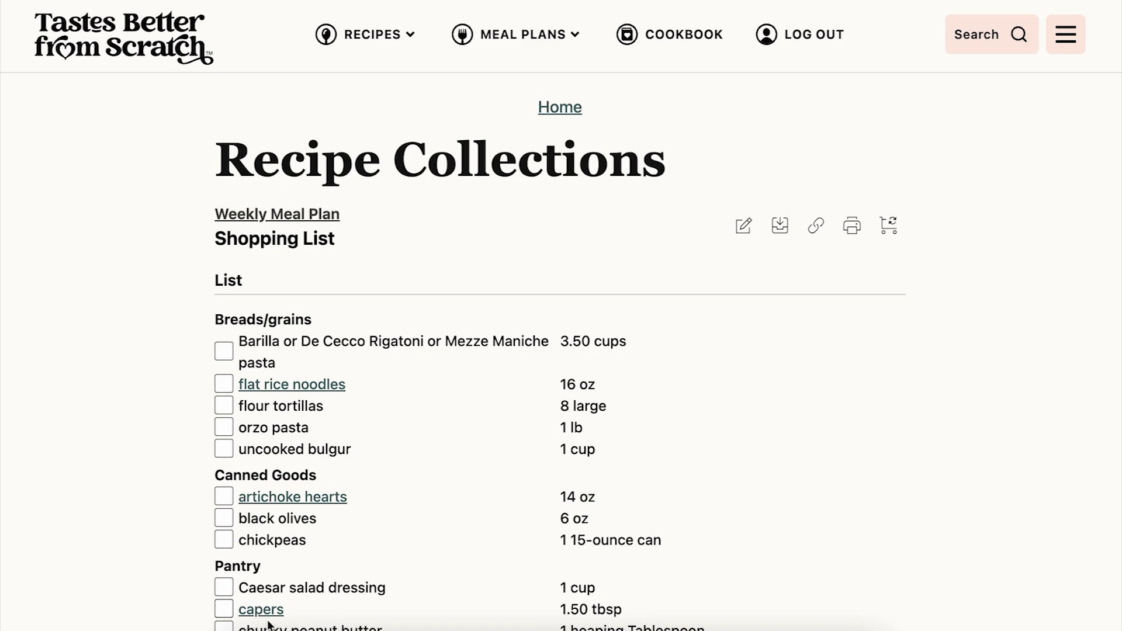
{"action": "scroll", "coordinate": [526, 374], "scroll_direction": "down", "scroll_amount": 4}
{"action": "scroll", "coordinate": [701, 381], "scroll_direction": "up", "scroll_amount": 3}
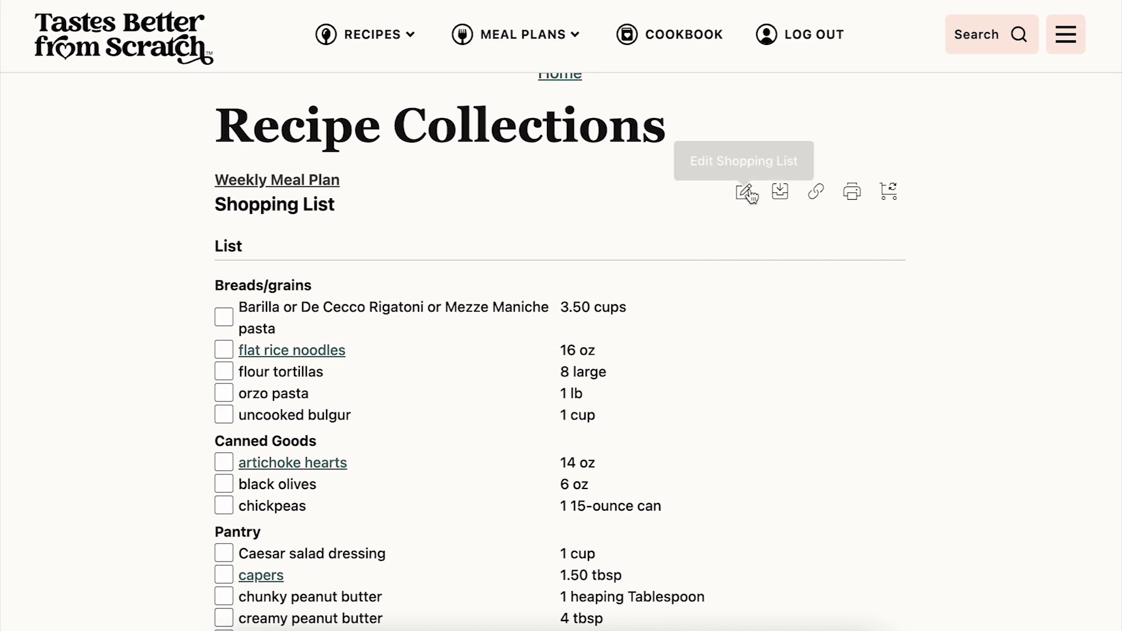
Step: Edit the shopping list and remove orzo pasta and flour tortillas from Breads/grains
{"action": "left_click", "coordinate": [744, 194]}
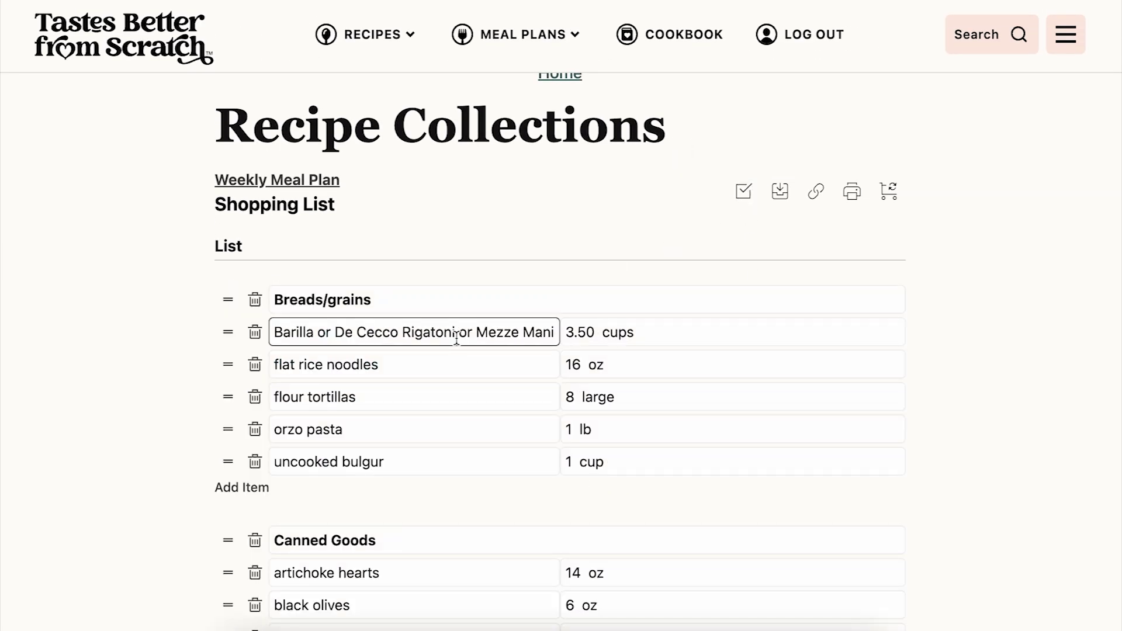
{"action": "left_click", "coordinate": [254, 429]}
{"action": "left_click", "coordinate": [255, 400]}
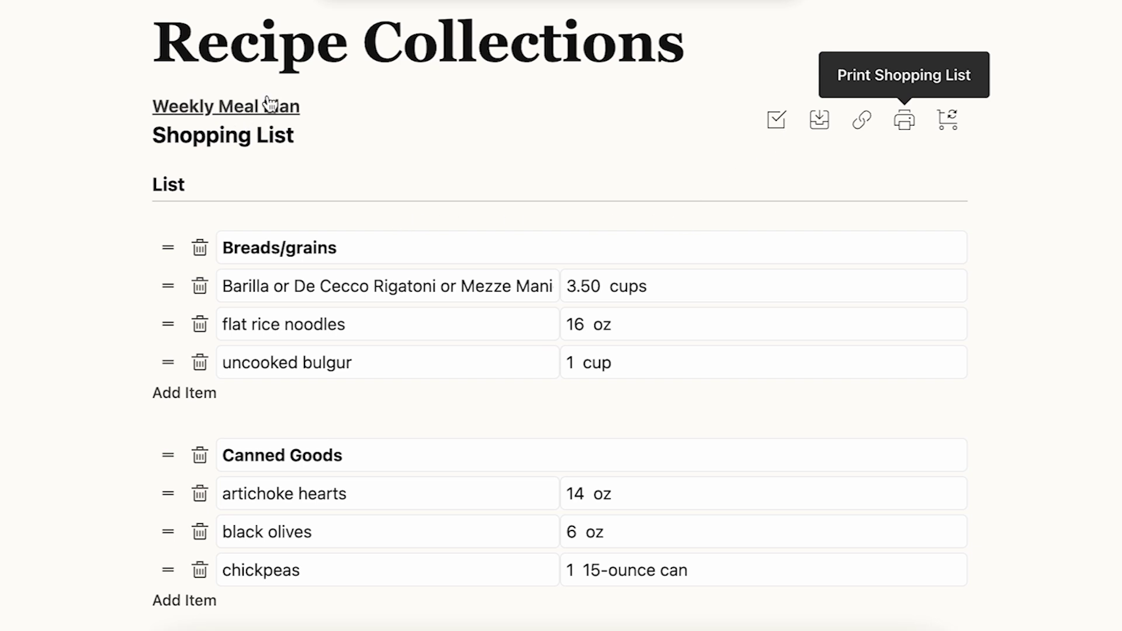
Step: Try to print the edited shopping list, and return to the shopping list options through regeneration to review the selected recipes
{"action": "left_click", "coordinate": [951, 122]}
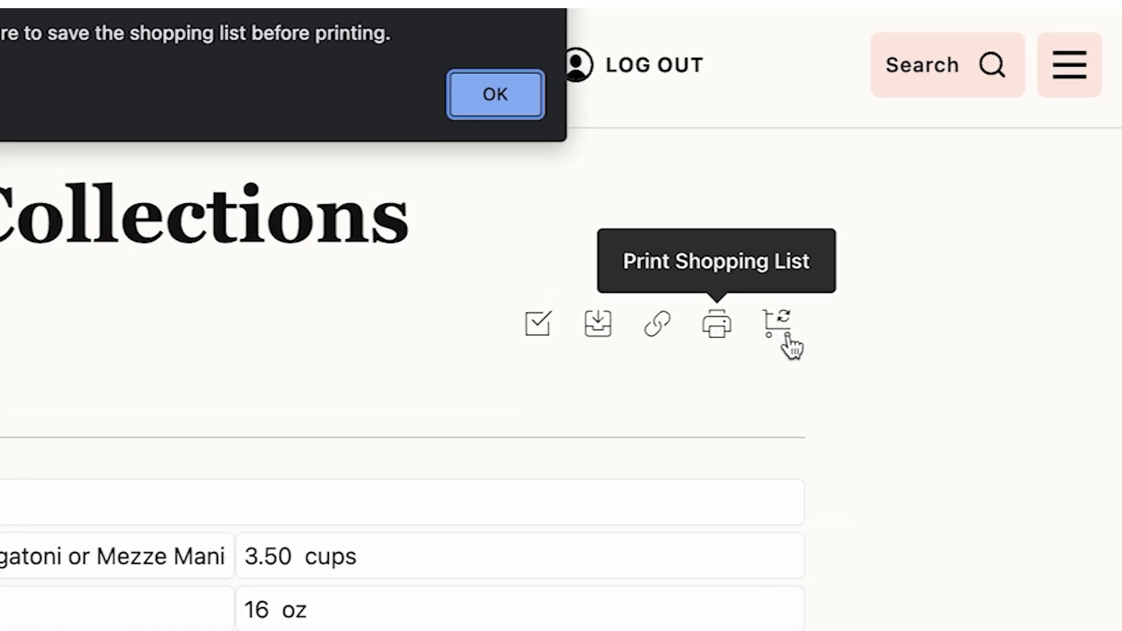
{"action": "left_click", "coordinate": [518, 97]}
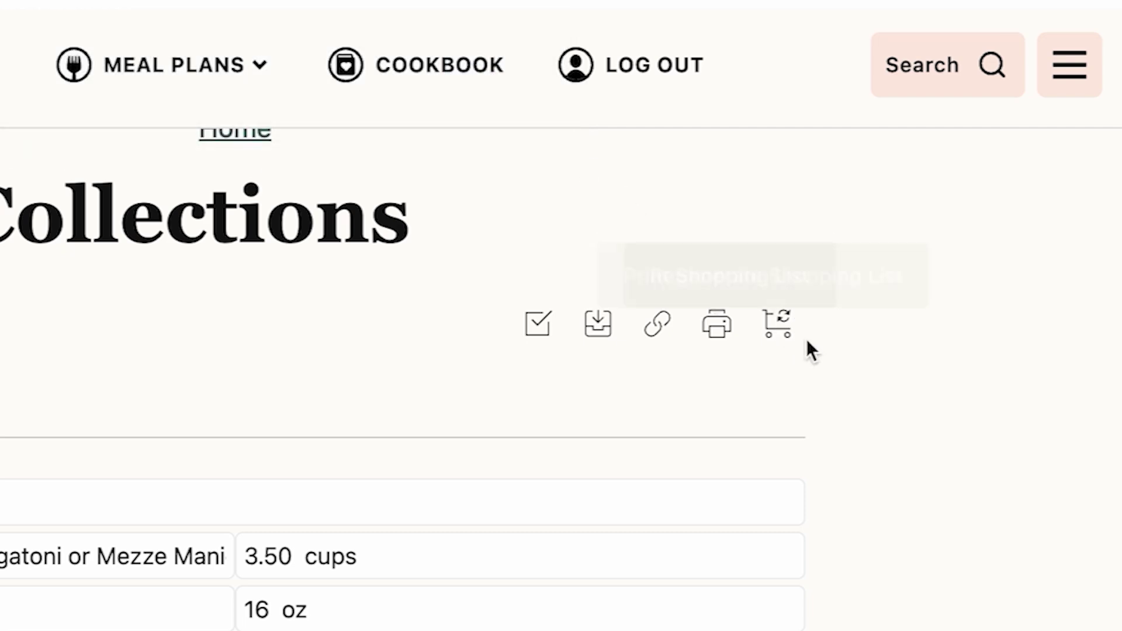
{"action": "left_click", "coordinate": [772, 323]}
{"action": "left_click", "coordinate": [501, 154]}
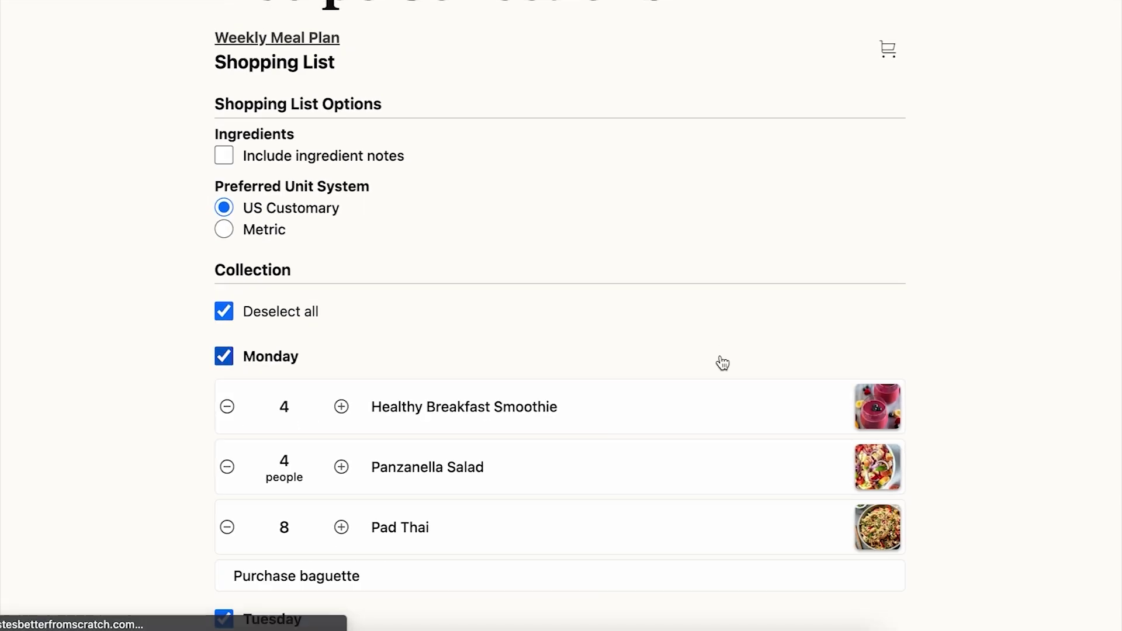
{"action": "scroll", "coordinate": [722, 363], "scroll_direction": "down", "scroll_amount": 3}
{"action": "scroll", "coordinate": [721, 358], "scroll_direction": "down", "scroll_amount": 10}
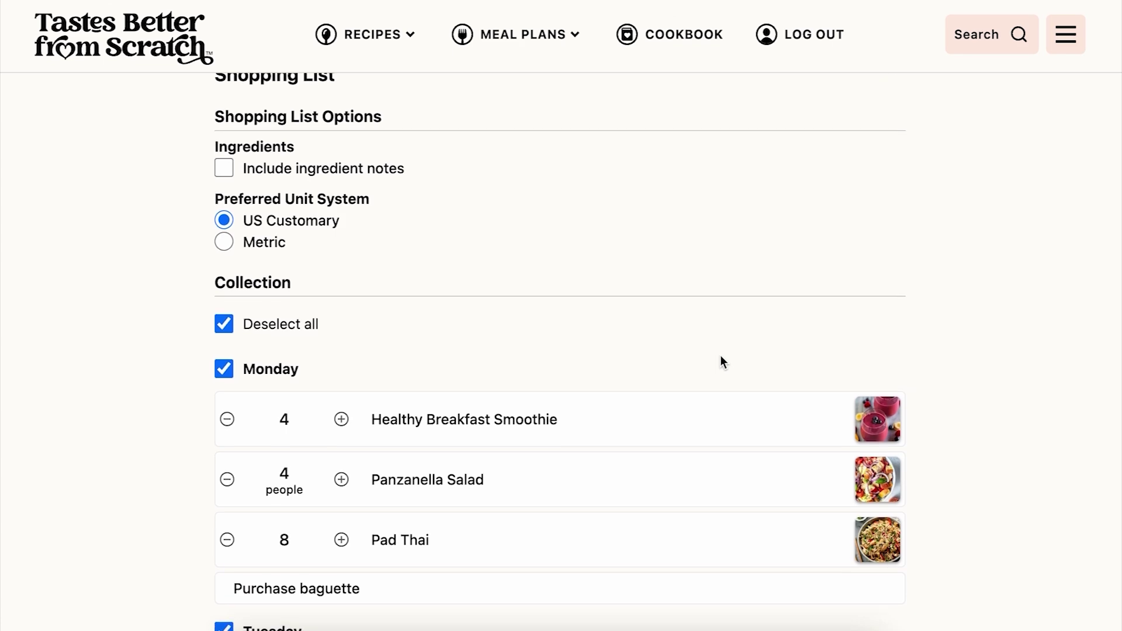
{"action": "scroll", "coordinate": [720, 355], "scroll_direction": "up", "scroll_amount": 12}
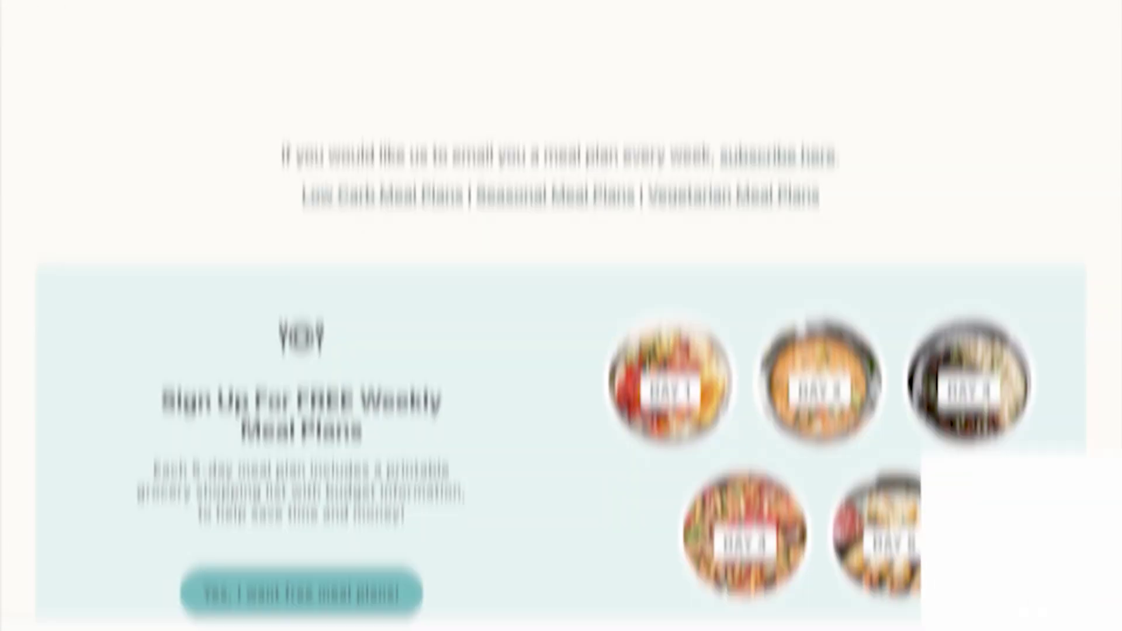
Step: Open Meal Plan (140) from the All Meal Plans page and go to its customizable weekly plan
{"action": "scroll", "coordinate": [248, 358], "scroll_direction": "down", "scroll_amount": 10}
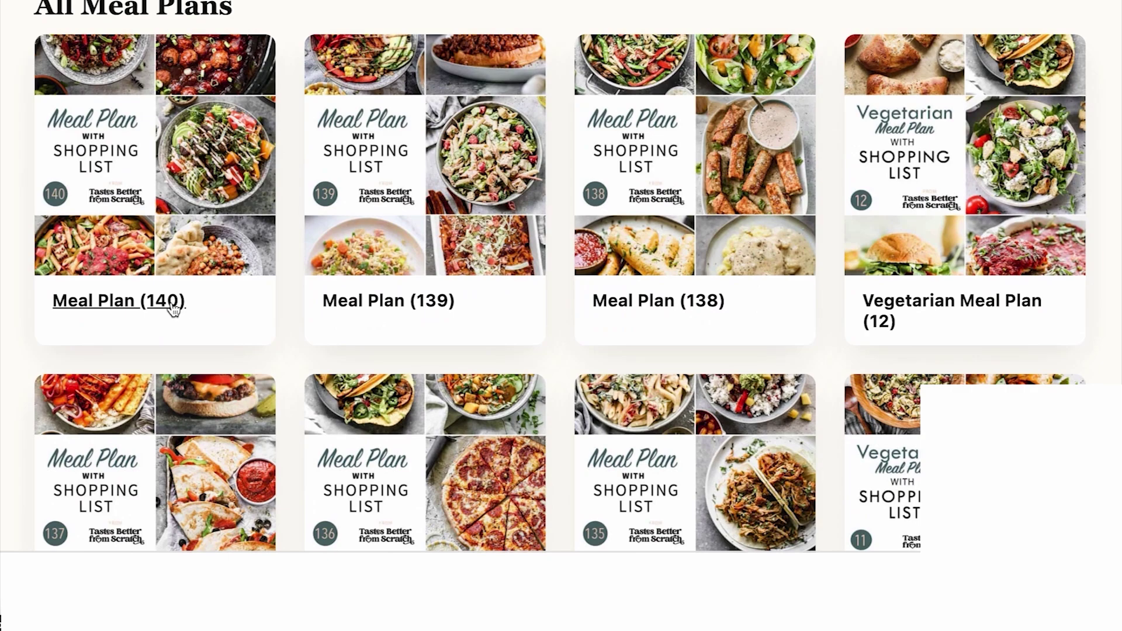
{"action": "left_click", "coordinate": [158, 310]}
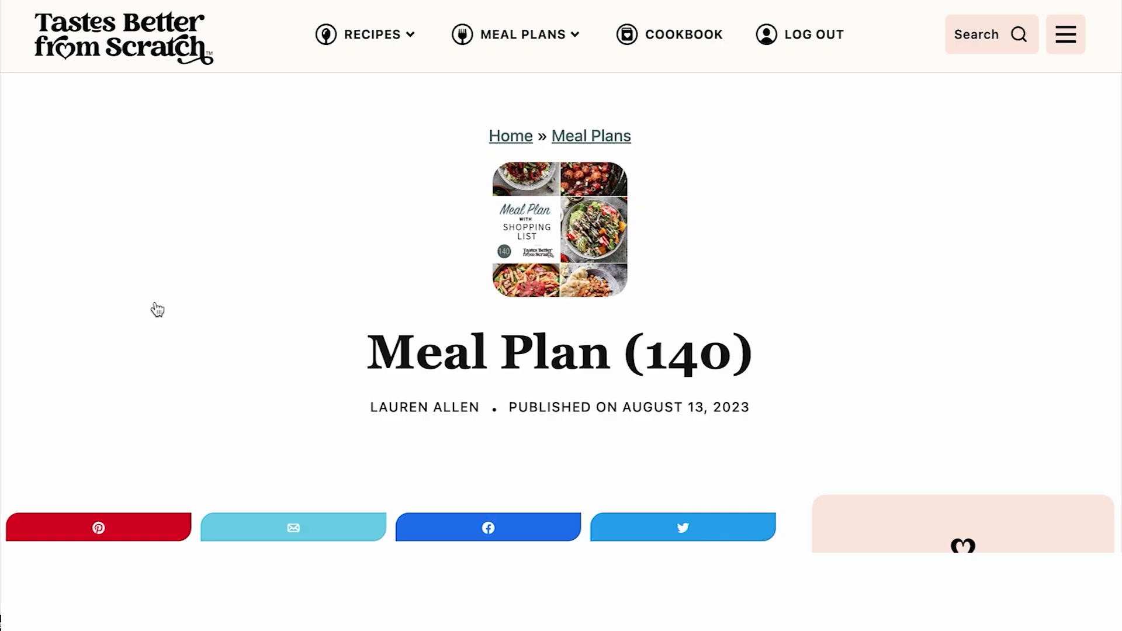
{"action": "scroll", "coordinate": [158, 310], "scroll_direction": "down", "scroll_amount": 5}
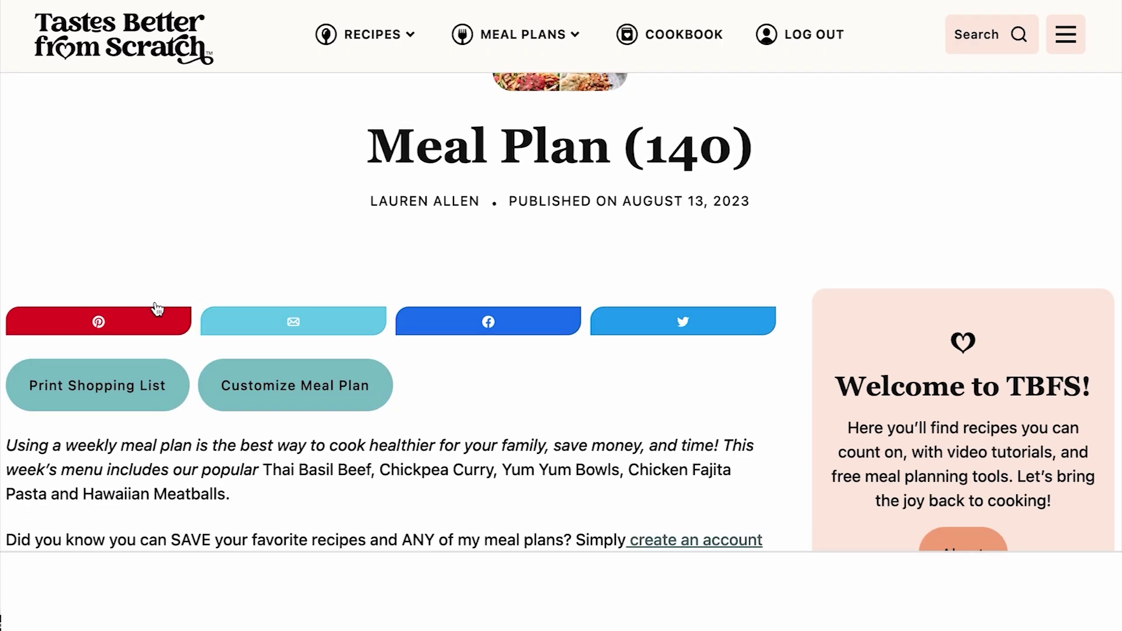
{"action": "left_click", "coordinate": [307, 285]}
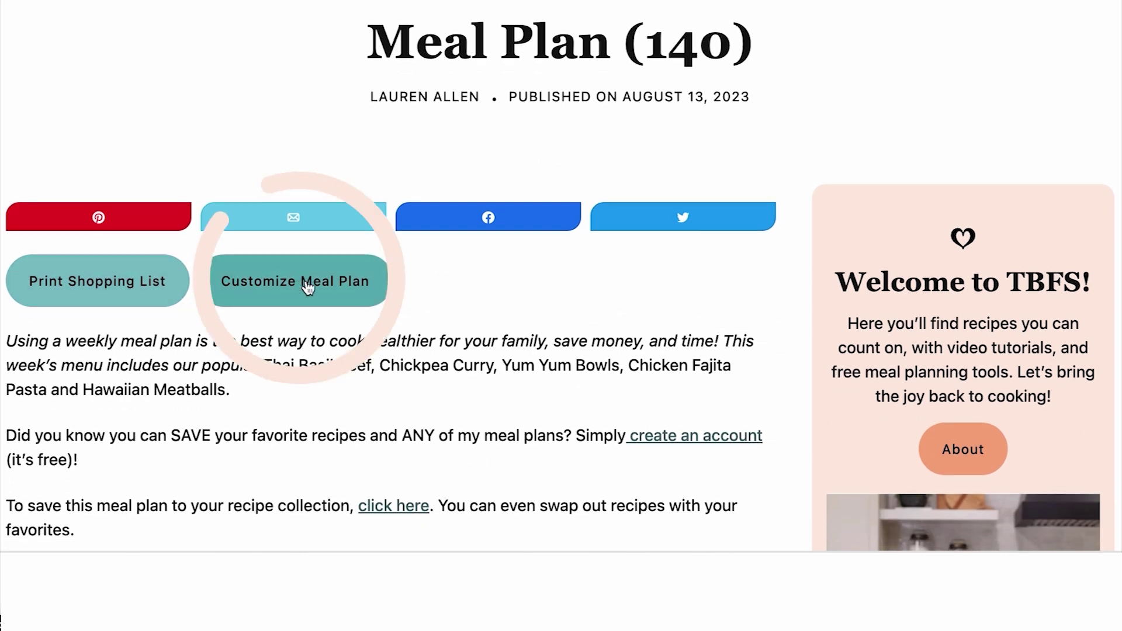
{"action": "scroll", "coordinate": [592, 271], "scroll_direction": "up", "scroll_amount": 1}
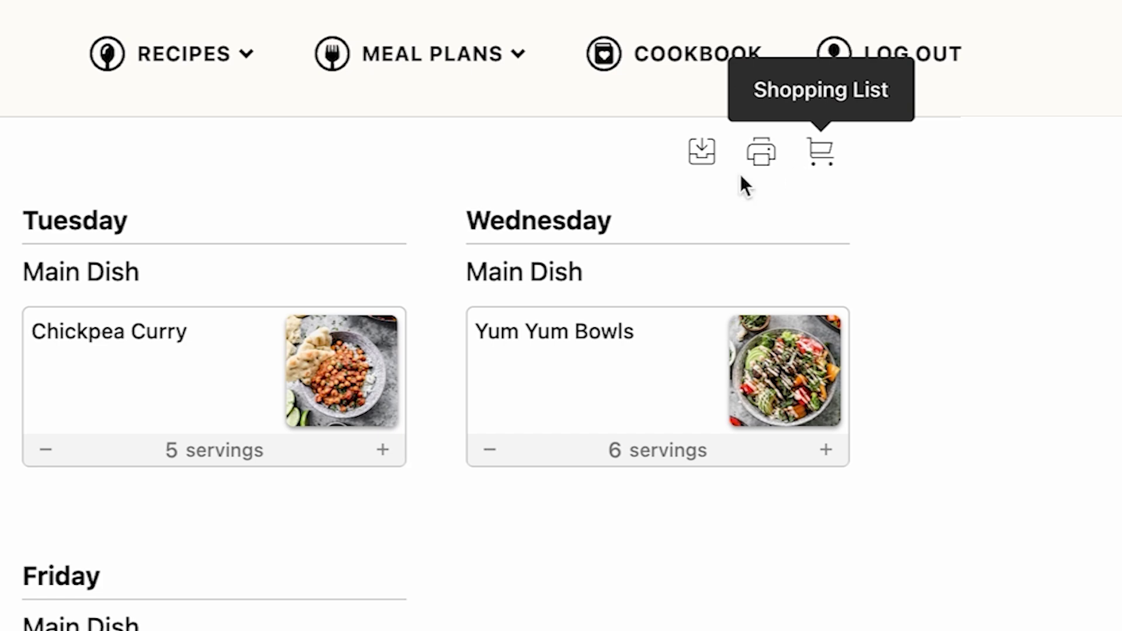
Step: Save Meal Plan 140 to the recipe collections and open it from the collections list
{"action": "left_click", "coordinate": [702, 152]}
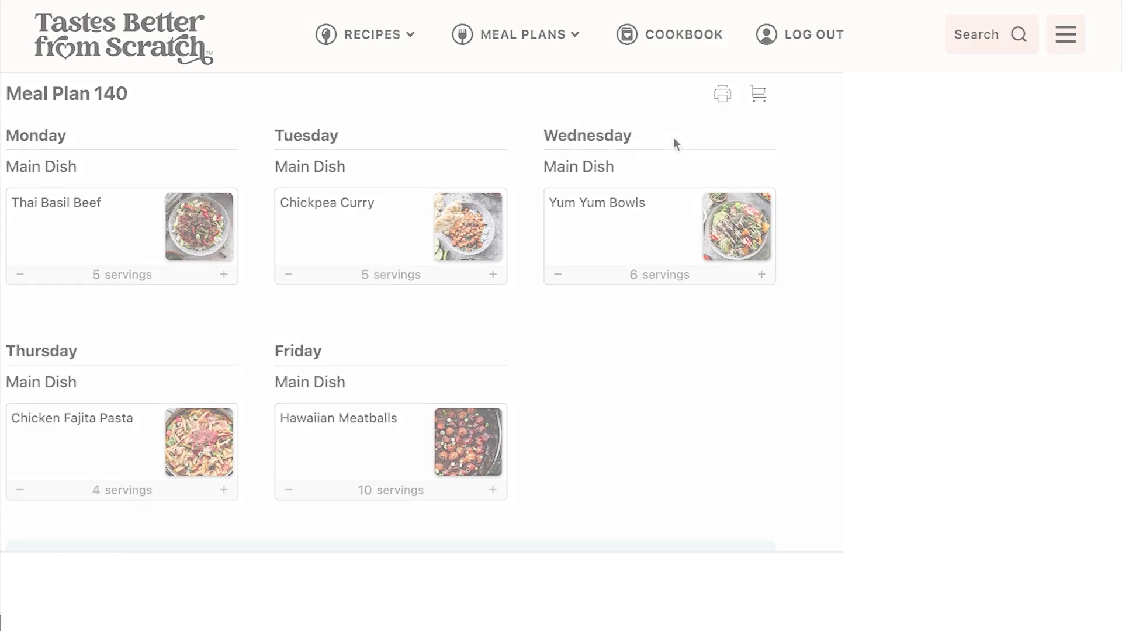
{"action": "scroll", "coordinate": [446, 309], "scroll_direction": "down", "scroll_amount": 3}
{"action": "scroll", "coordinate": [445, 302], "scroll_direction": "down", "scroll_amount": 1}
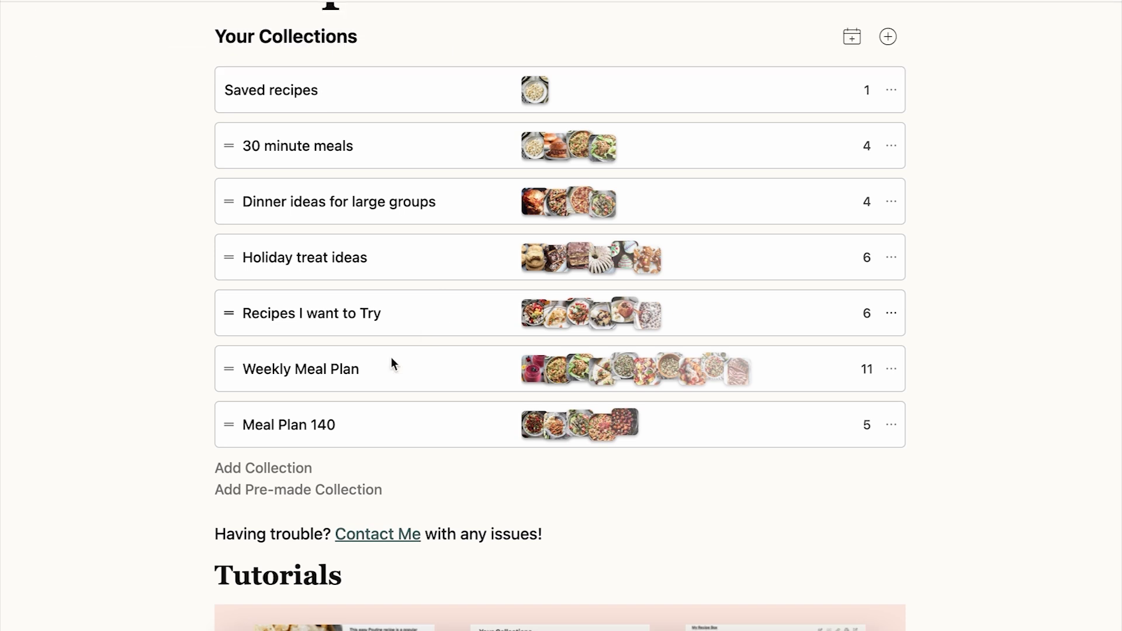
{"action": "left_click", "coordinate": [415, 436]}
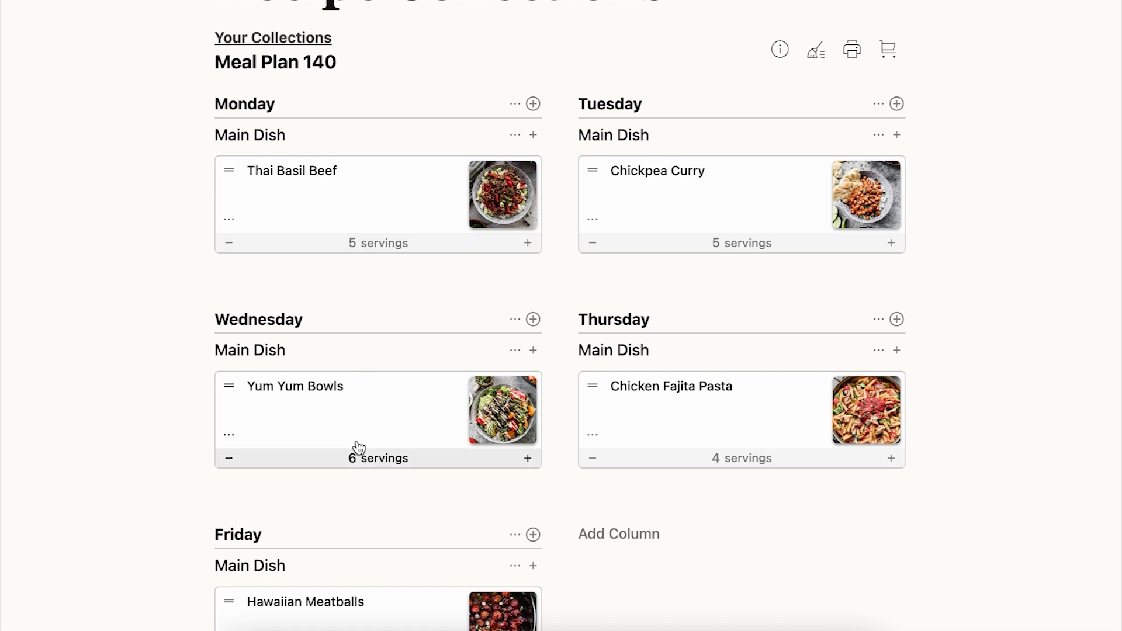
Step: Swap two main dishes in Meal Plan 140, moving Chicken Fajita Pasta to Monday and Thai Basil Beef to Thursday
{"action": "left_click_drag", "start_coordinate": [569, 370], "coordinate": [230, 170]}
{"action": "left_click_drag", "start_coordinate": [227, 276], "coordinate": [611, 415]}
{"action": "scroll", "coordinate": [611, 415], "scroll_direction": "up", "scroll_amount": 3}
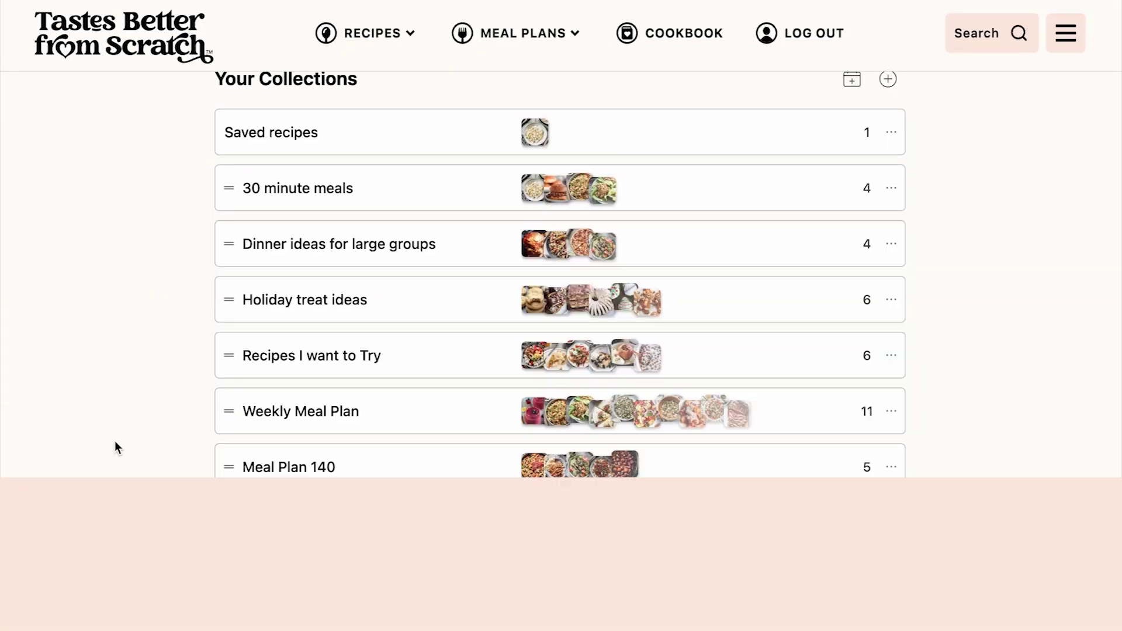
Step: Start adding a pre-made collection to the recipe collections
{"action": "scroll", "coordinate": [115, 446], "scroll_direction": "up", "scroll_amount": 2}
{"action": "scroll", "coordinate": [115, 446], "scroll_direction": "down", "scroll_amount": 2}
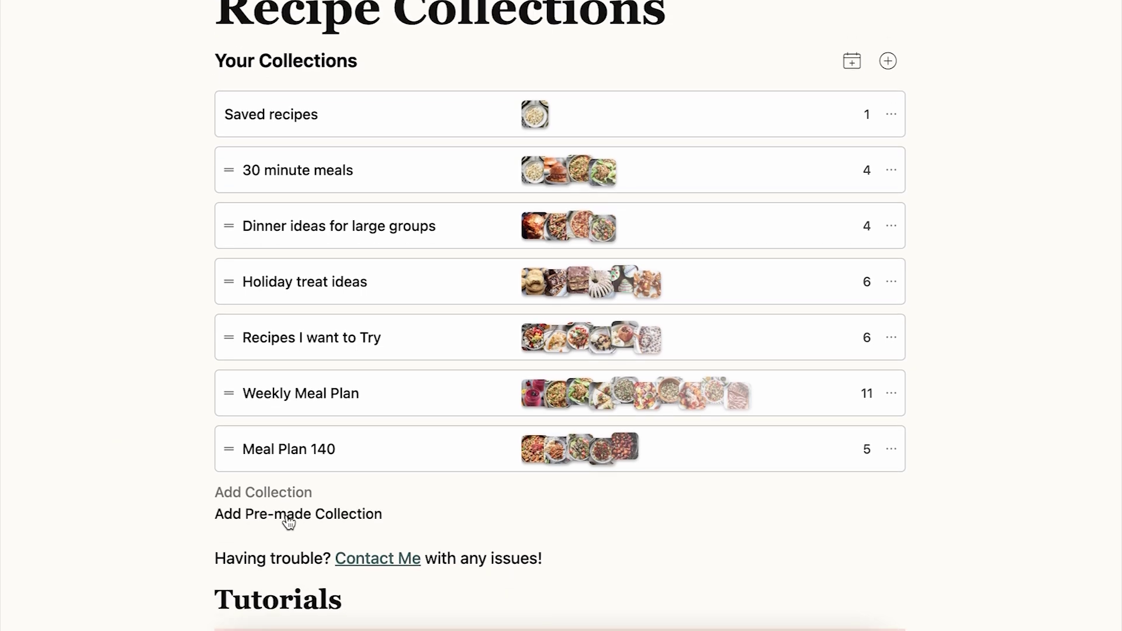
{"action": "left_click", "coordinate": [252, 473]}
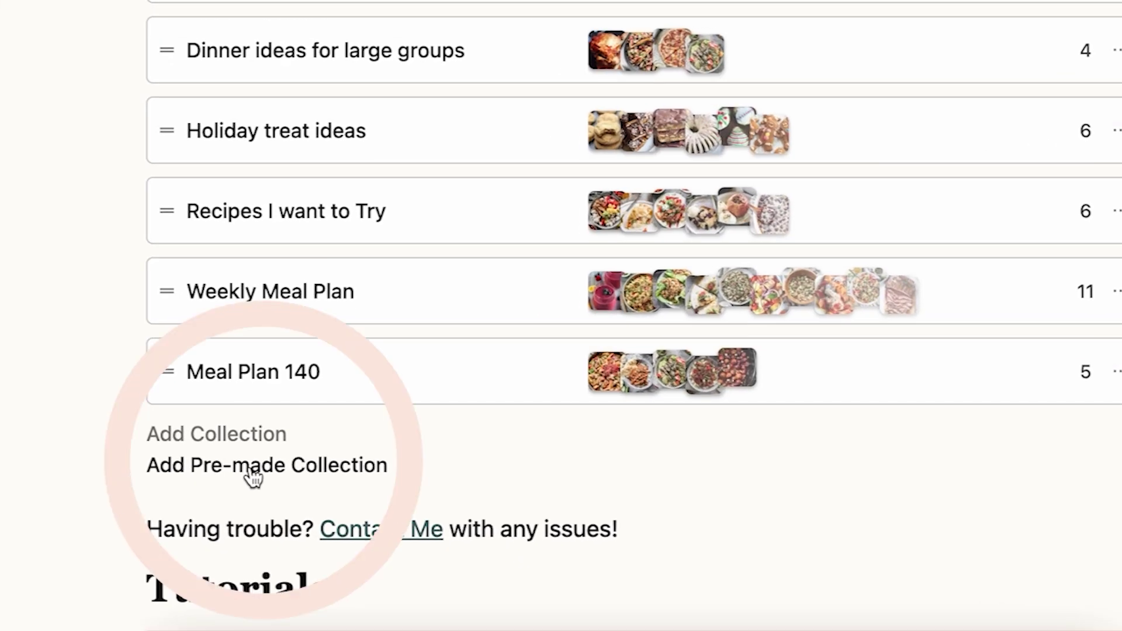